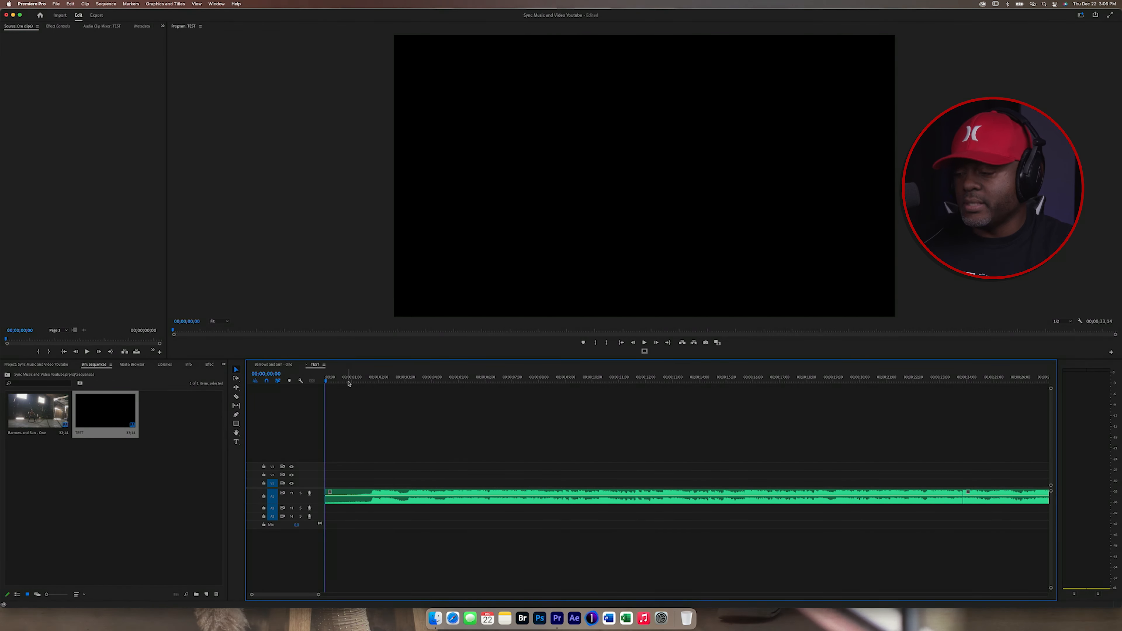
# Step: Play back the music track, return to the start, and inspect the audio clip on the timeline
pyautogui.press('space')
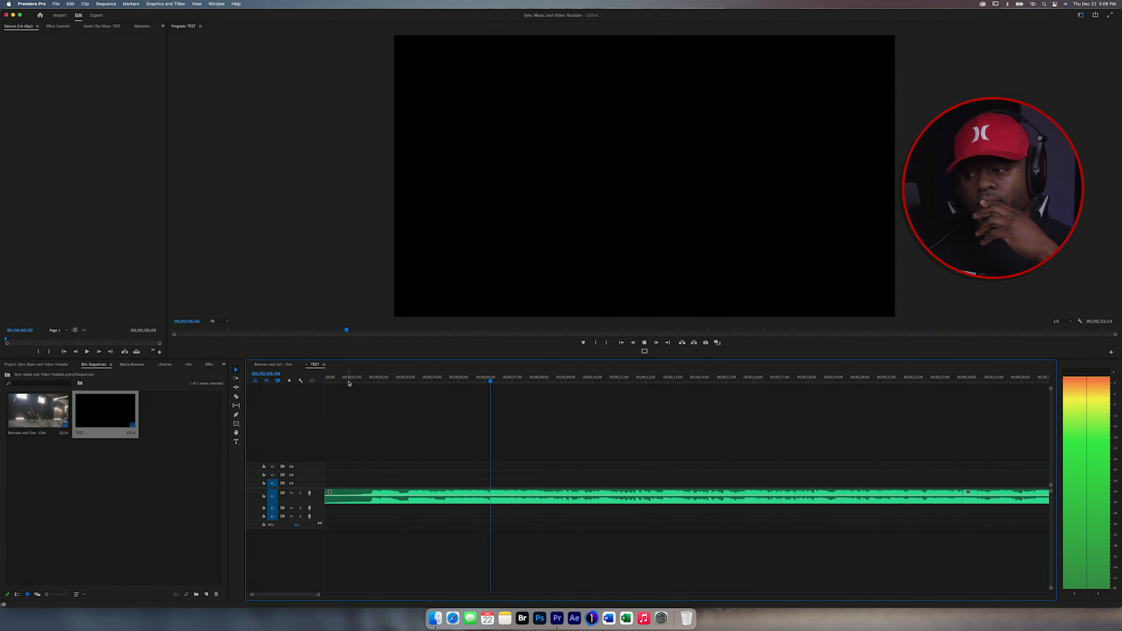
pyautogui.press('space')
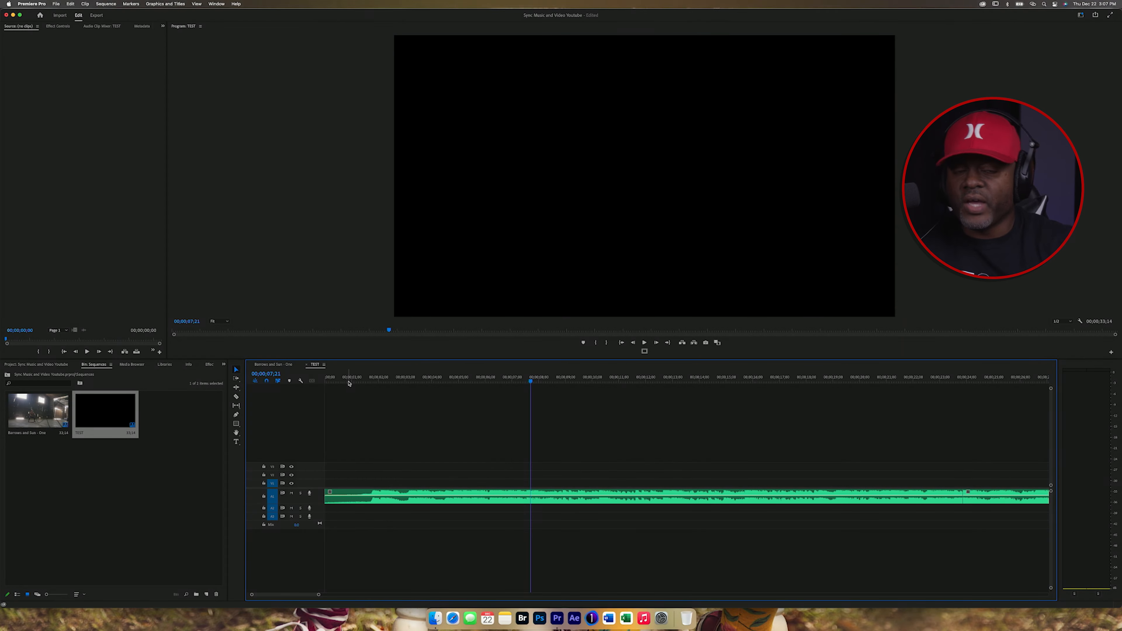
pyautogui.press('Home')
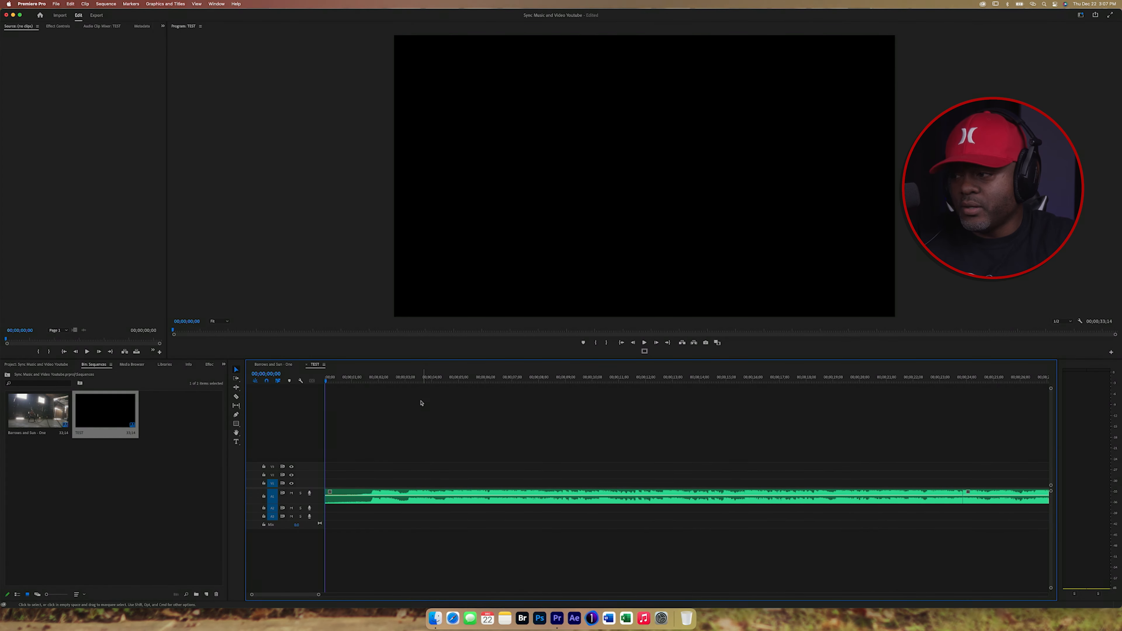
pyautogui.click(400, 495)
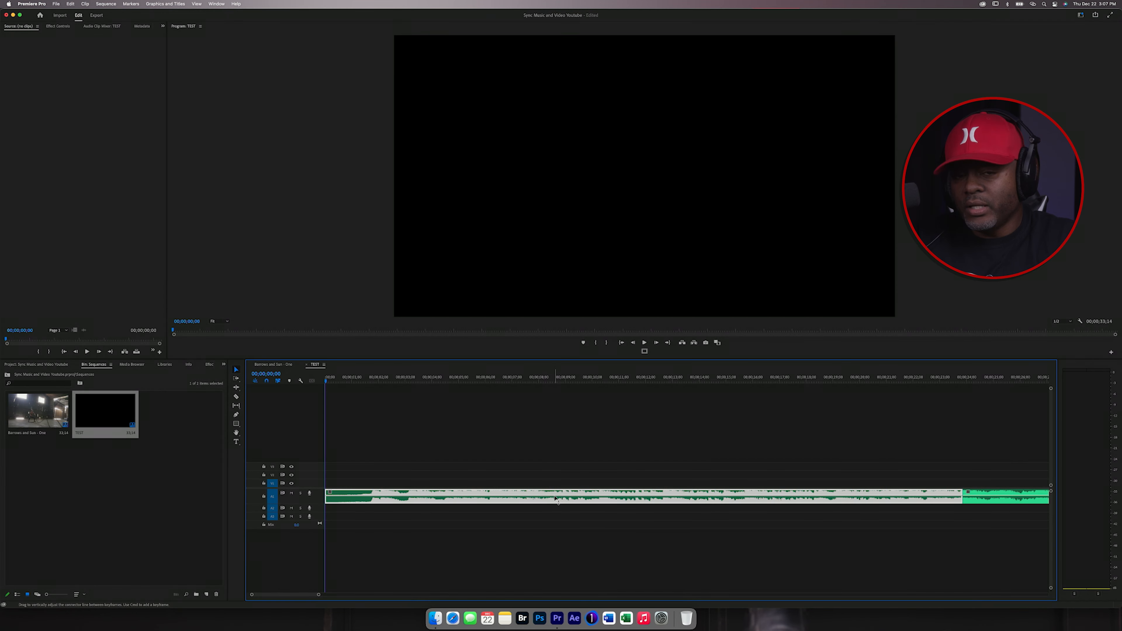
pyautogui.click(402, 424)
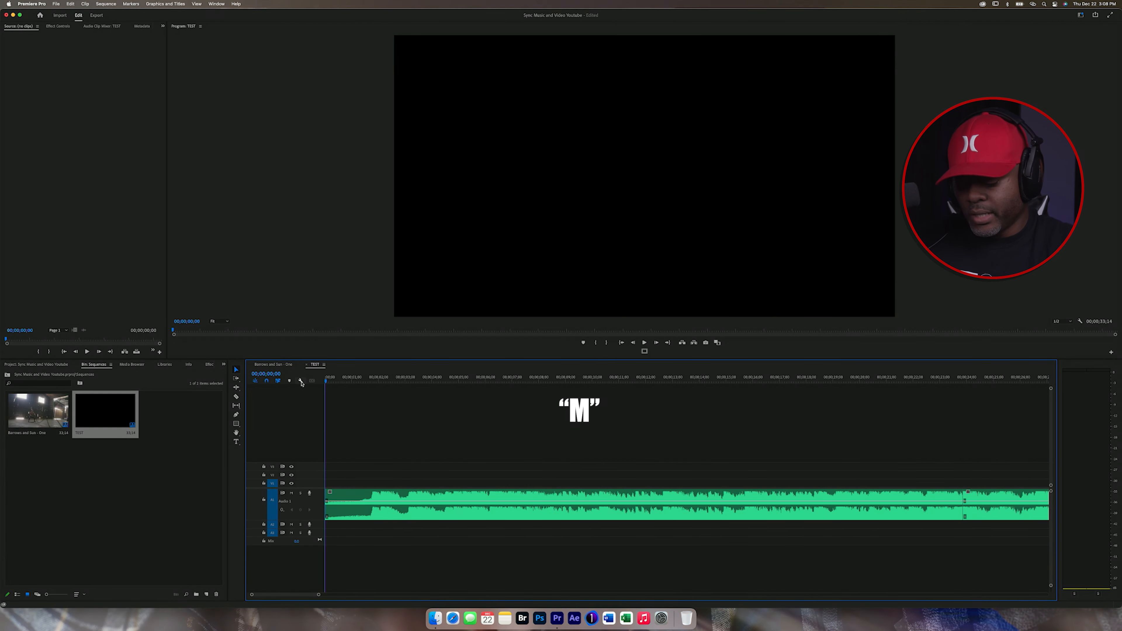
# Step: Play the music and add sequence markers on the beats through the first 14 seconds
pyautogui.press('space')
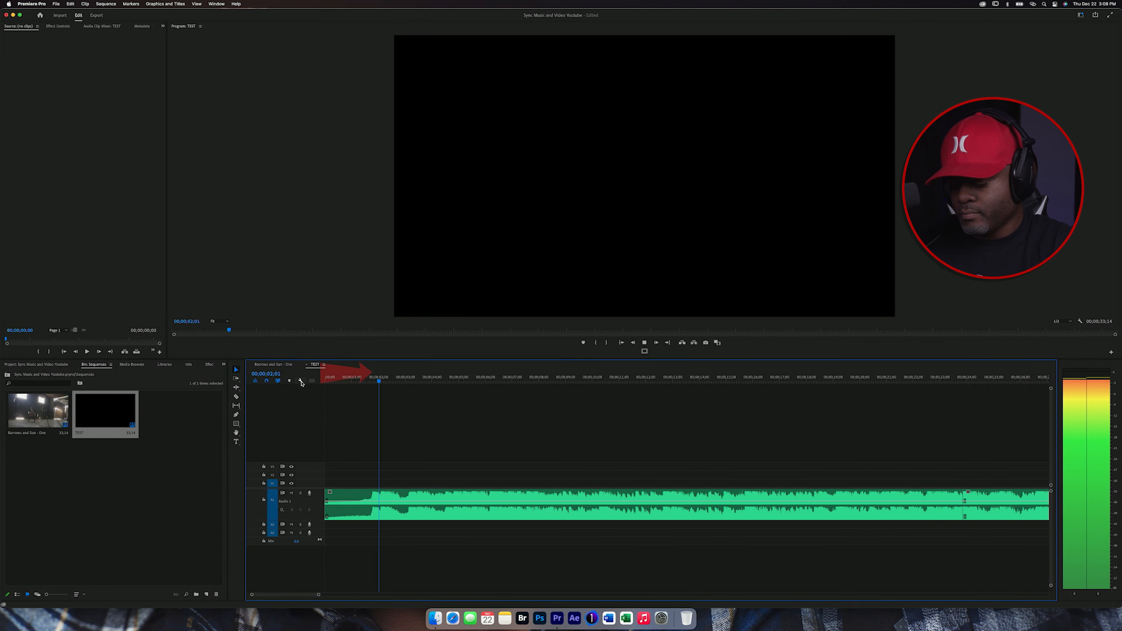
pyautogui.press('m')
pyautogui.press('m')
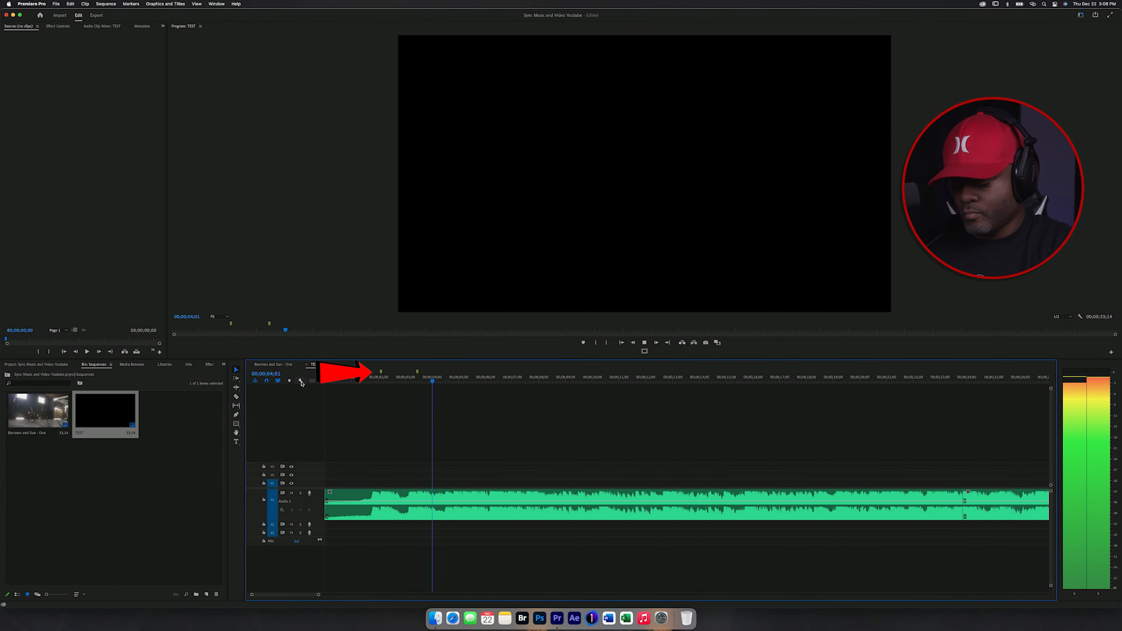
pyautogui.press('m')
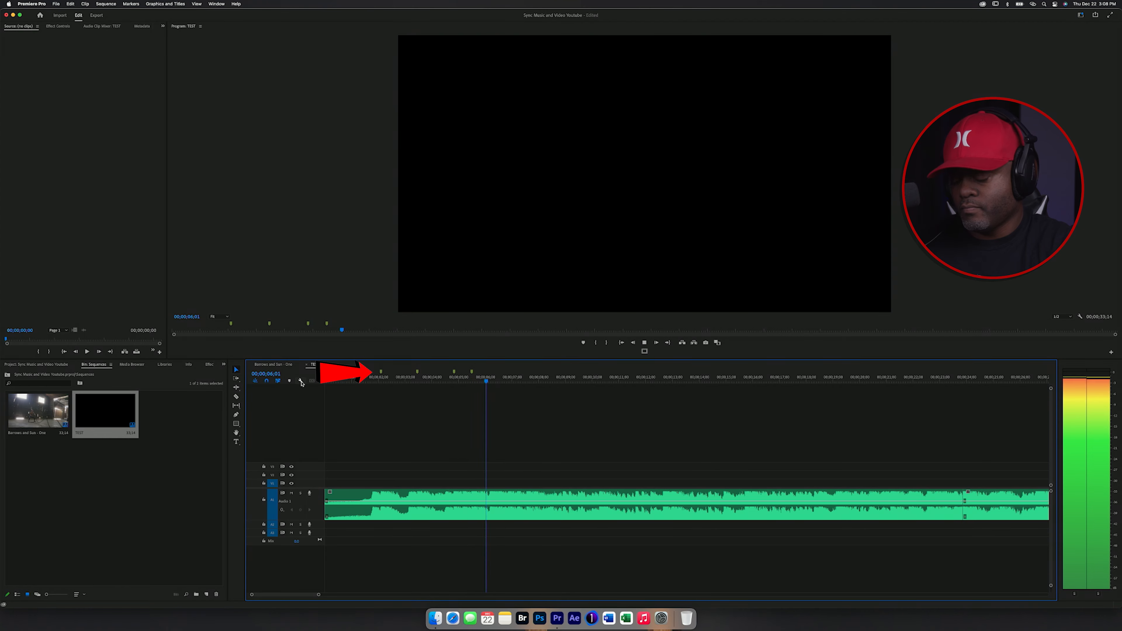
pyautogui.press('m')
pyautogui.press('m')
pyautogui.press('m')
pyautogui.press('m')
pyautogui.press('m')
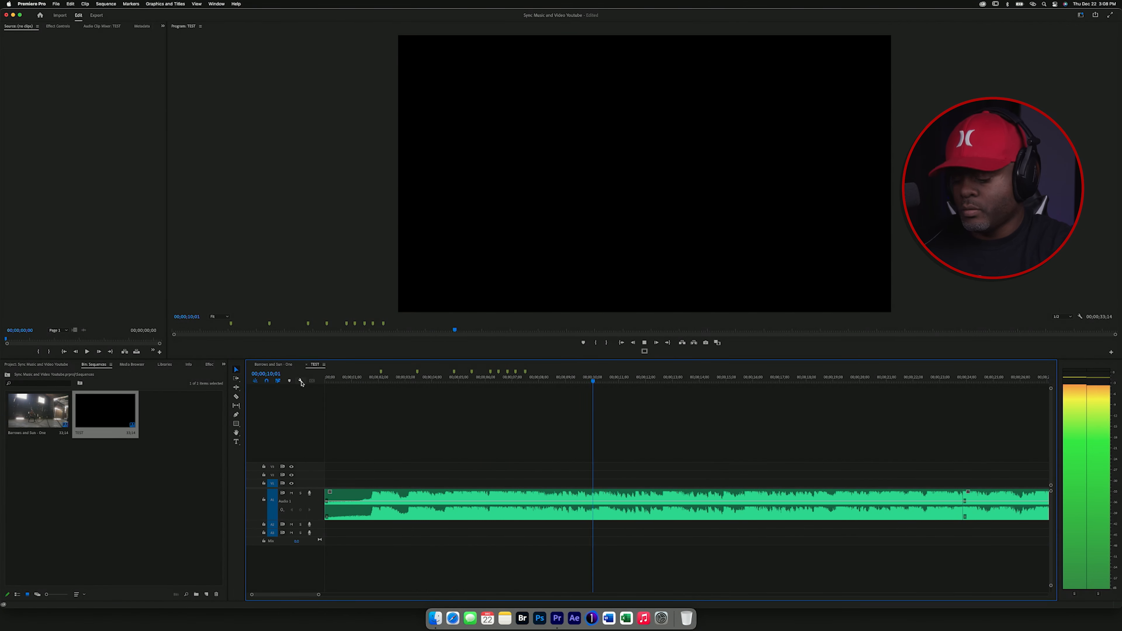
pyautogui.press('m')
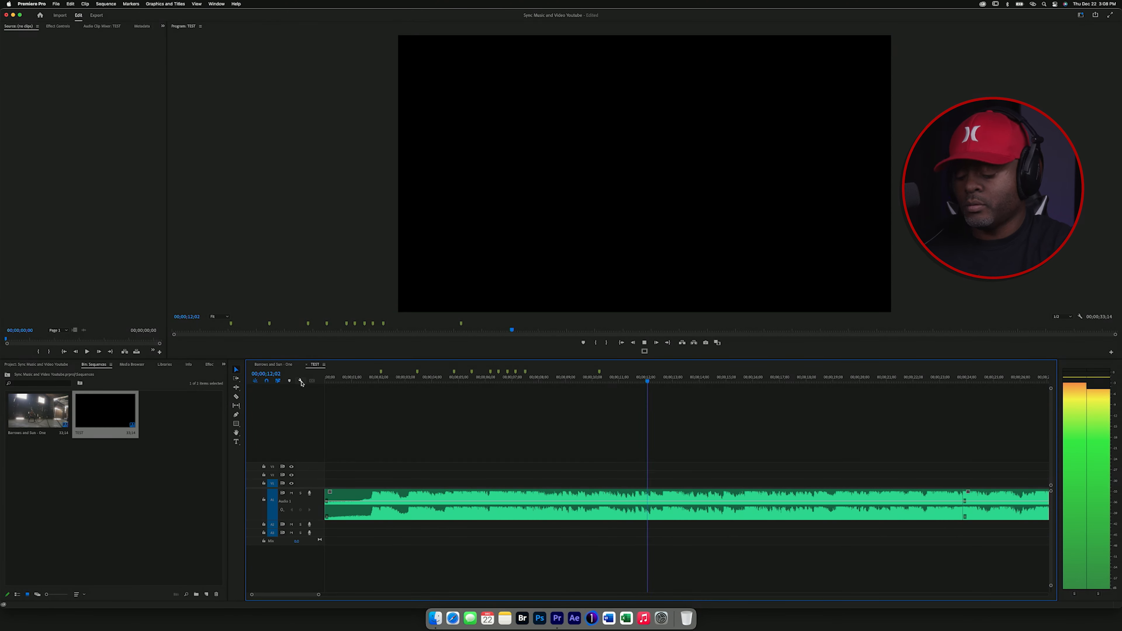
pyautogui.press('m')
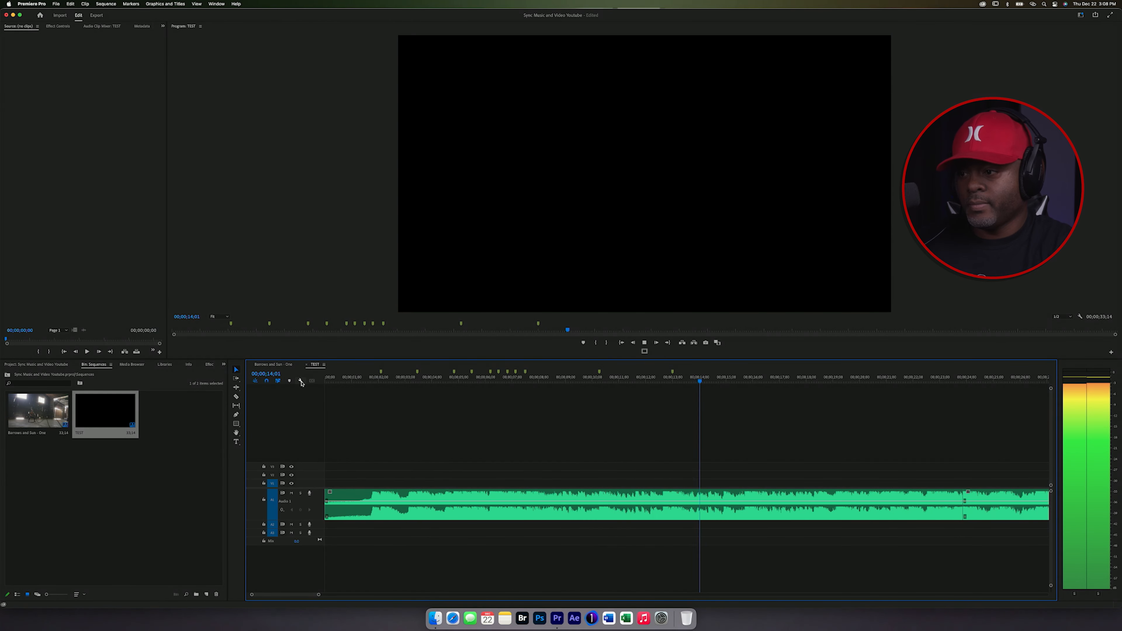
pyautogui.press('space')
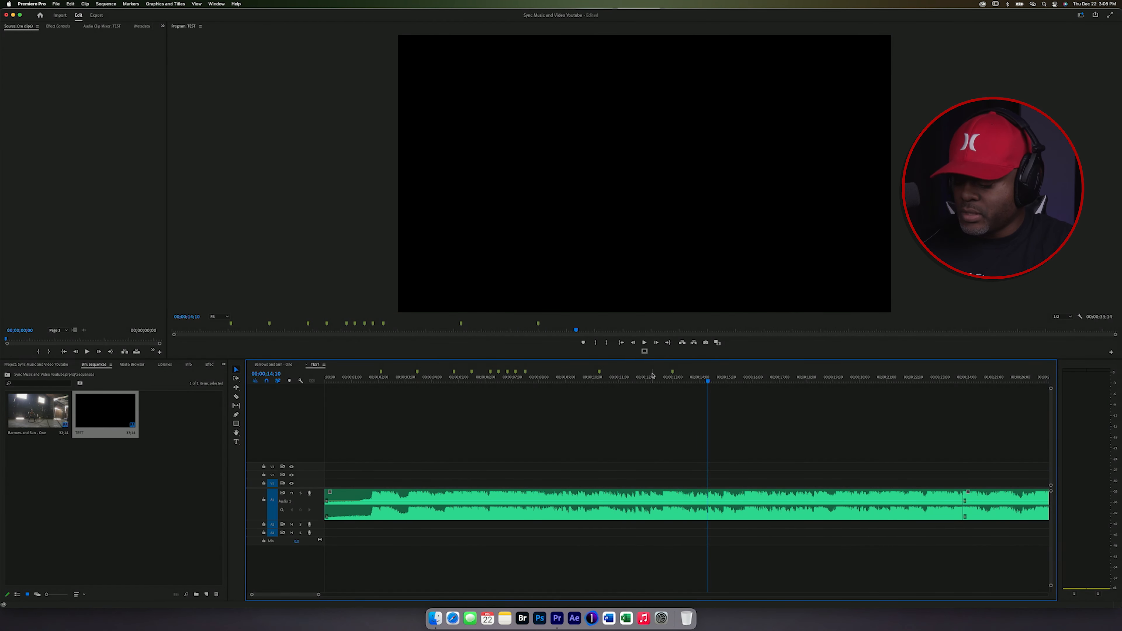
# Step: Replay sections around 10 to 20 seconds and add more beat markers there
pyautogui.click(604, 378)
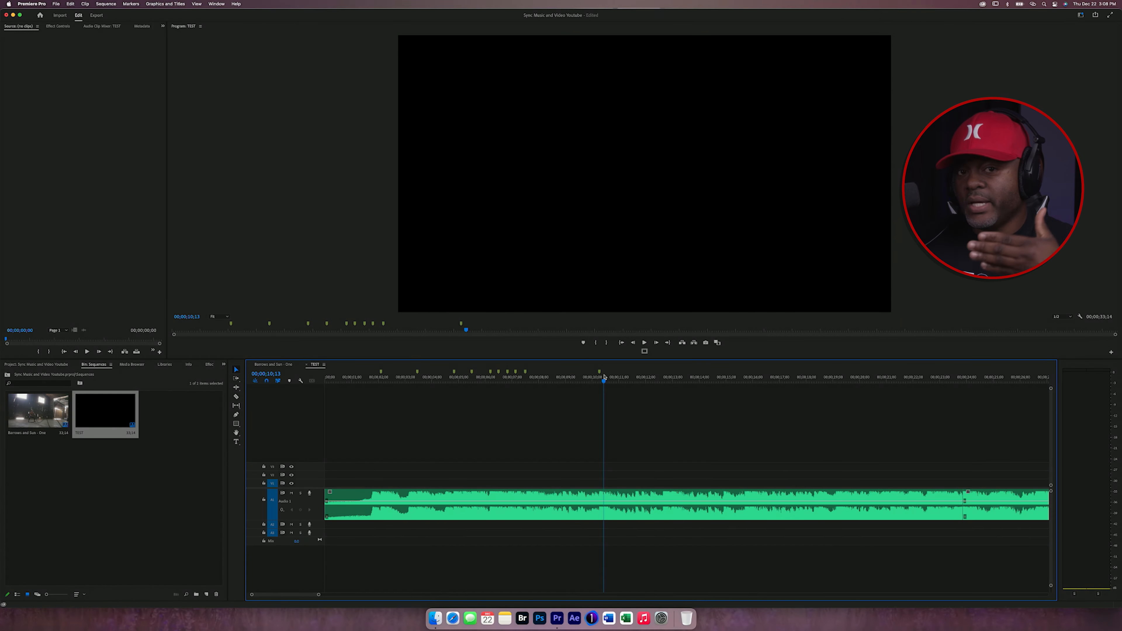
pyautogui.press('space')
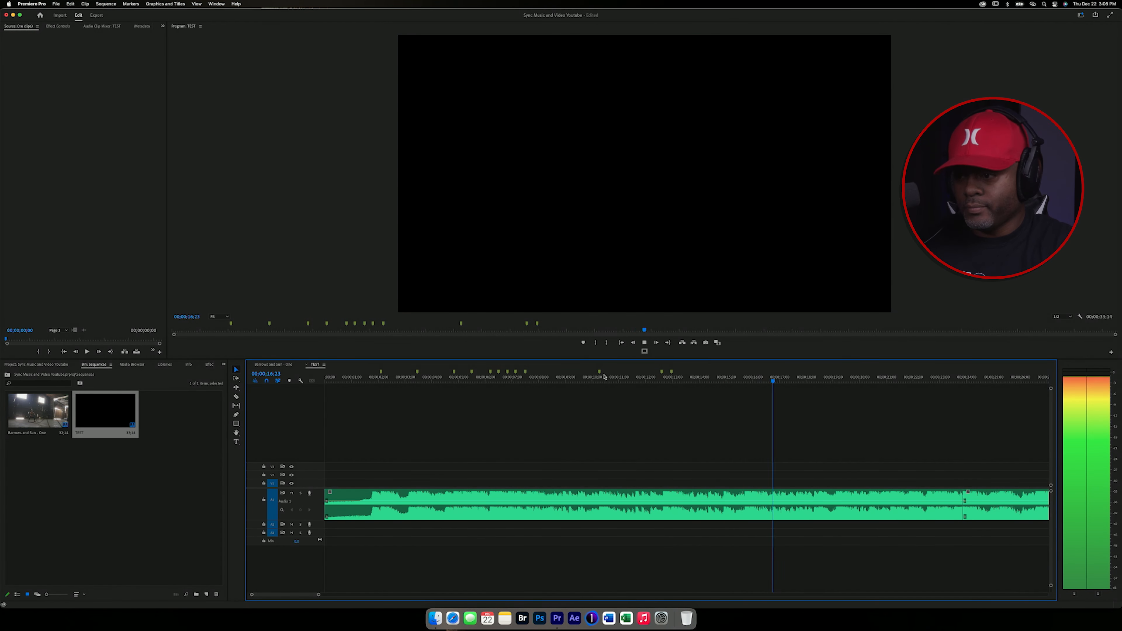
pyautogui.press('space')
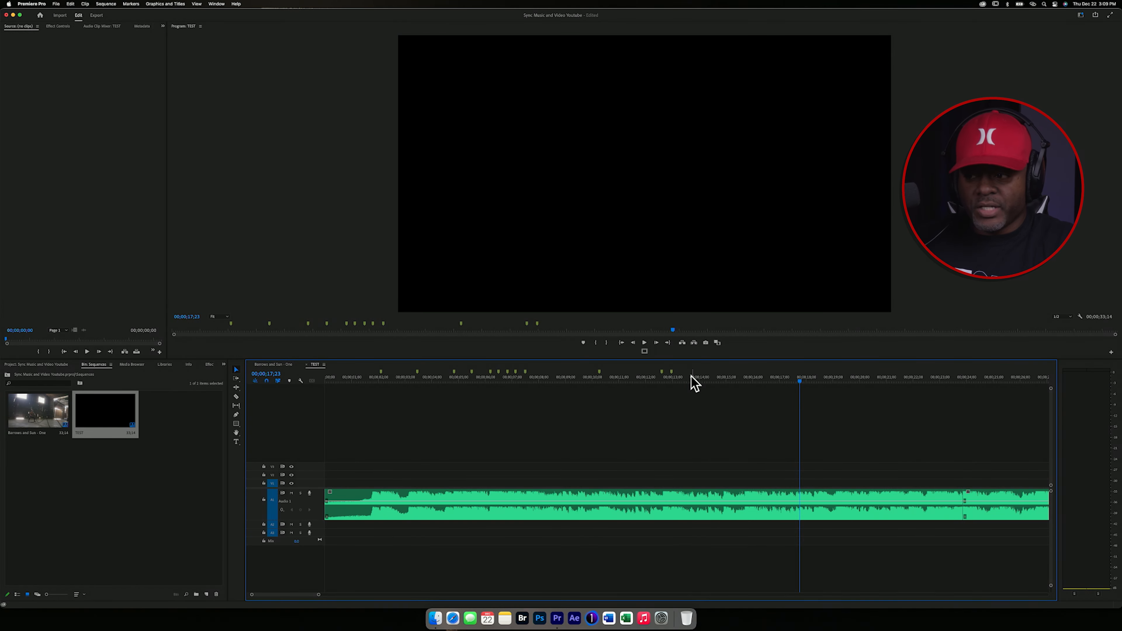
pyautogui.click(680, 378)
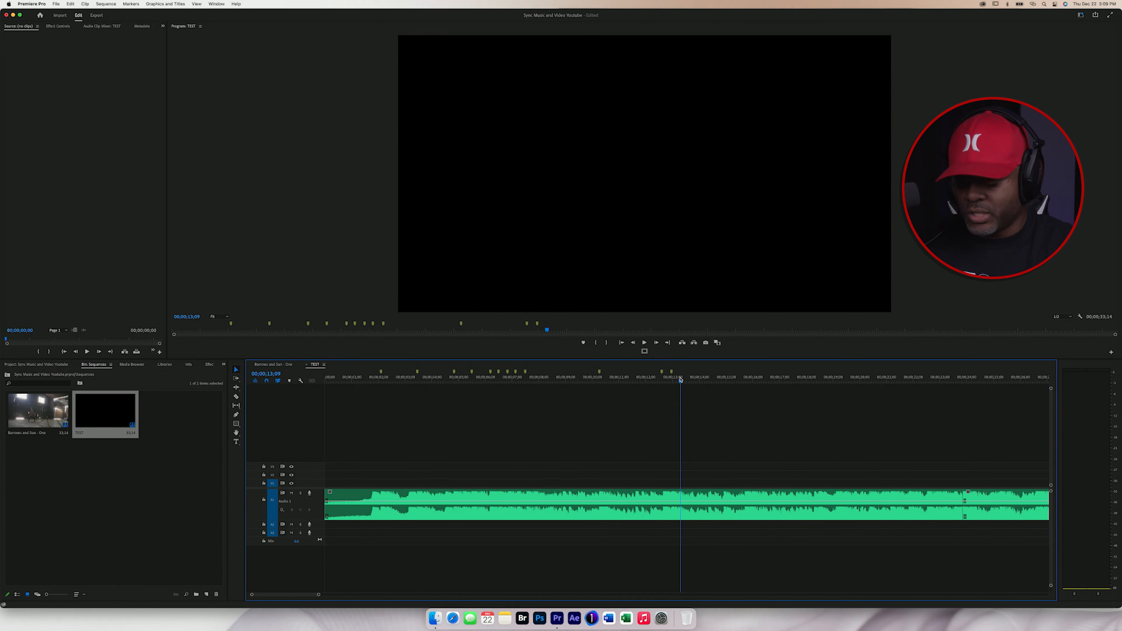
pyautogui.press('space')
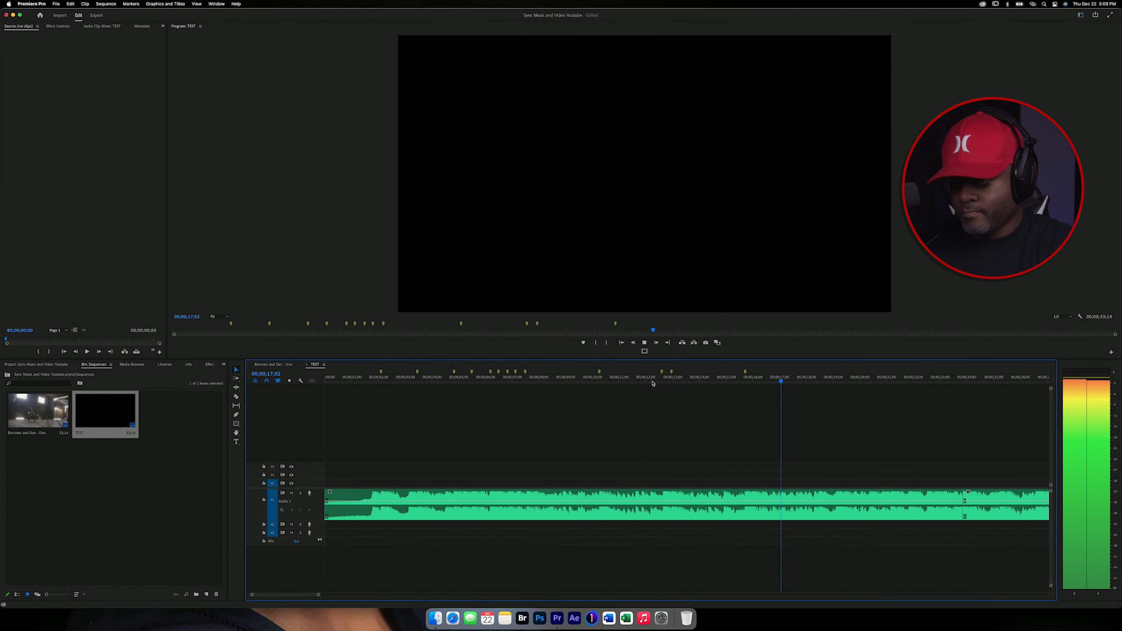
pyautogui.click(865, 378)
pyautogui.press('space')
pyautogui.press('m')
pyautogui.press('m')
pyautogui.click(863, 378)
pyautogui.press('space')
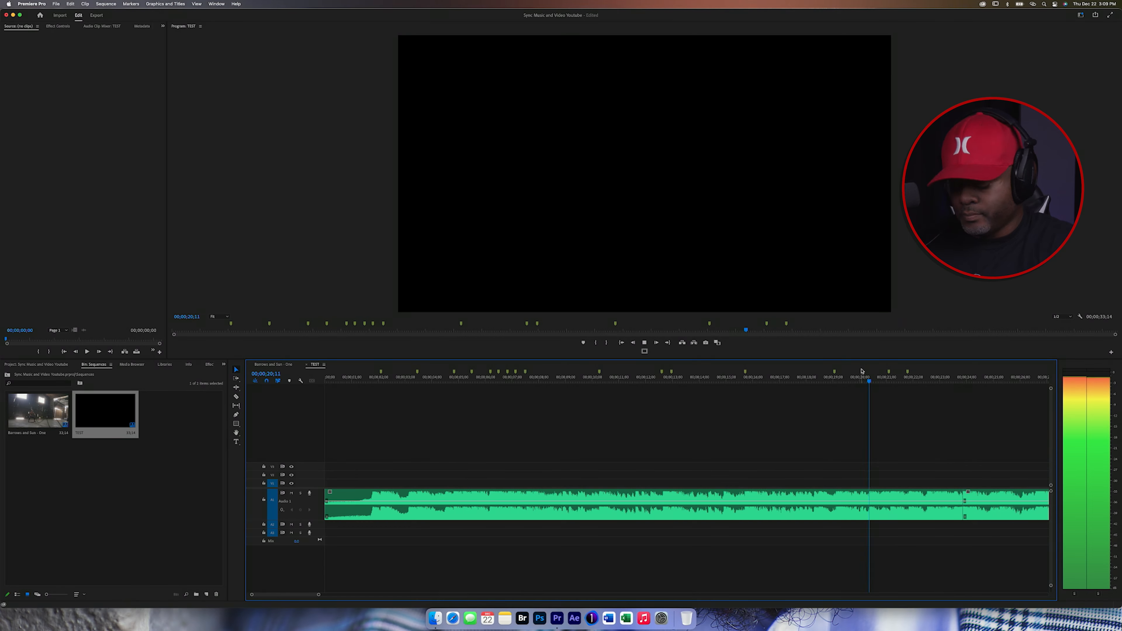
# Step: Continue playing the music and add beat markers through the rest of the track
pyautogui.press('m')
pyautogui.press('m')
pyautogui.press('m')
pyautogui.press('m')
pyautogui.click(950, 381)
pyautogui.press('space')
pyautogui.press('m')
pyautogui.press('m')
pyautogui.press('m')
pyautogui.press('m')
pyautogui.press('m')
pyautogui.press('m')
pyautogui.press('space')
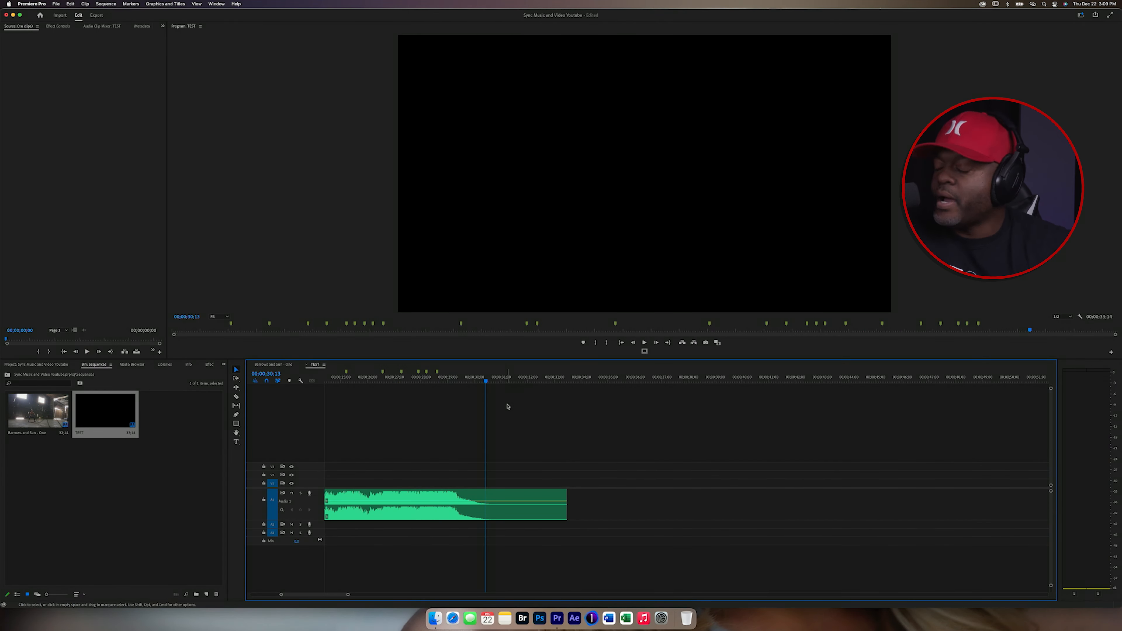
pyautogui.hscroll(-10, 420, 384)
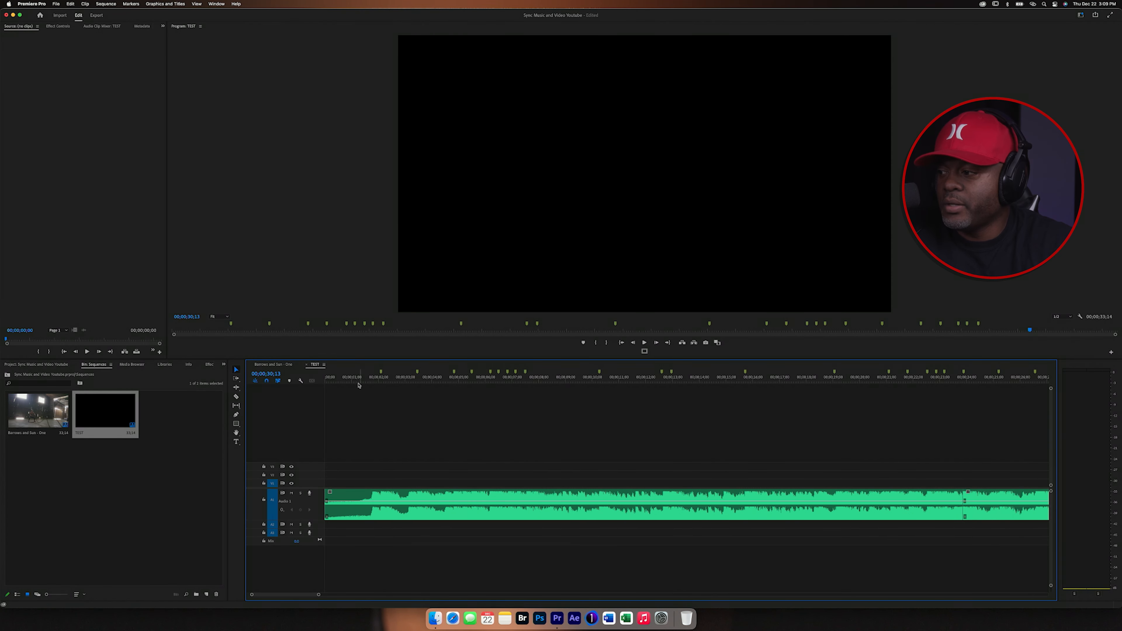
pyautogui.moveTo(363, 382); pyautogui.dragTo(311, 389)
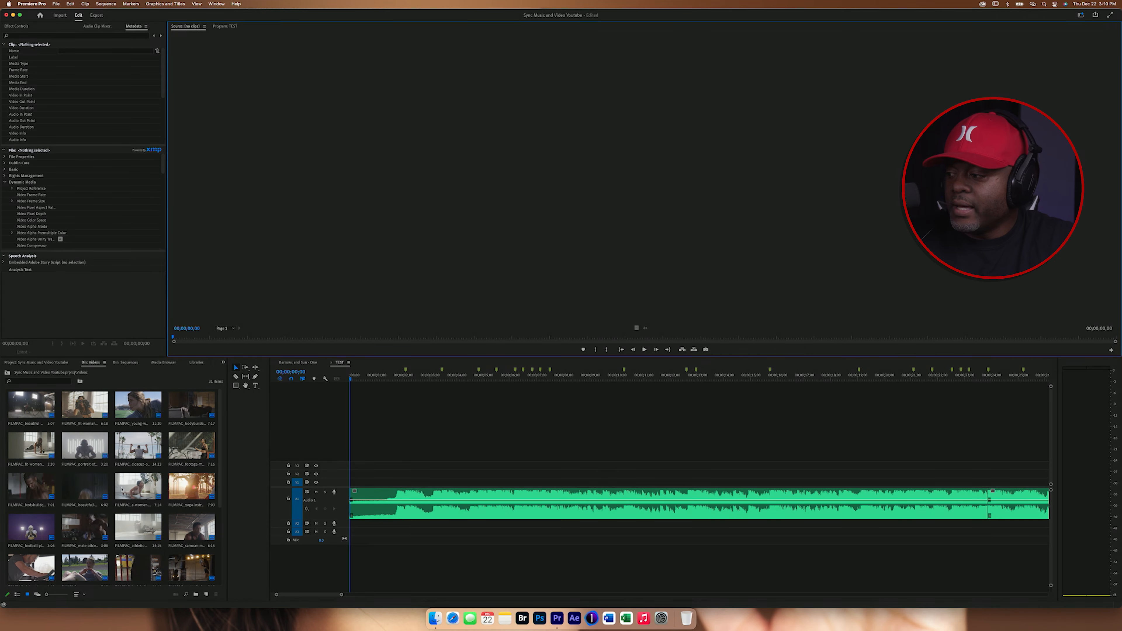
# Step: Enlarge the bin thumbnails and open the first video clip in the Source Monitor
pyautogui.moveTo(47, 594); pyautogui.dragTo(52, 594)
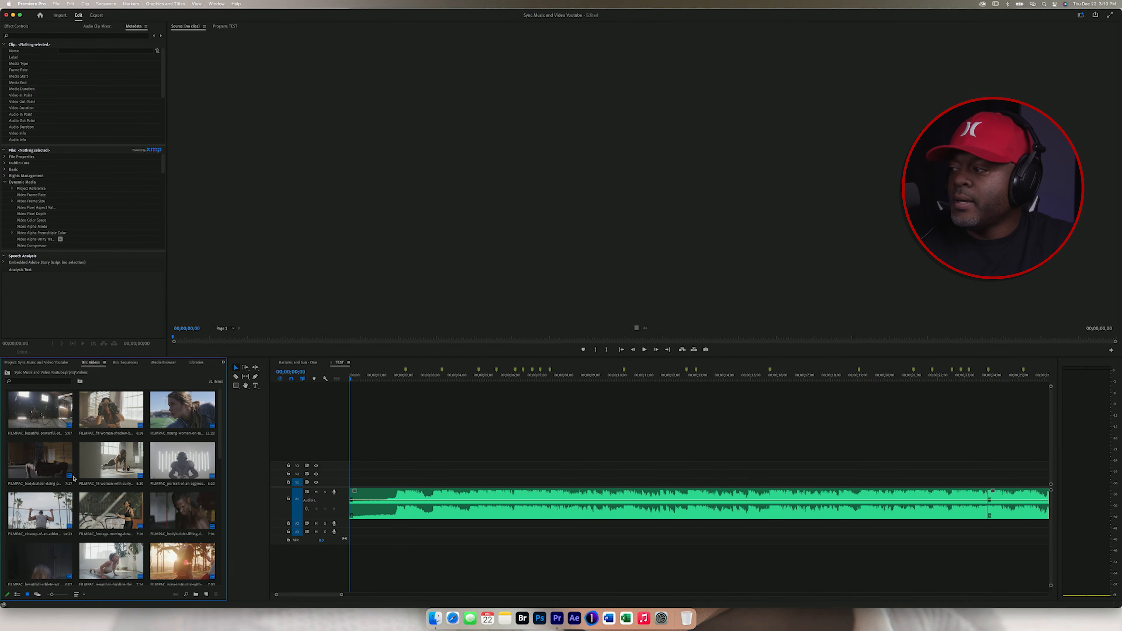
pyautogui.doubleClick(45, 412)
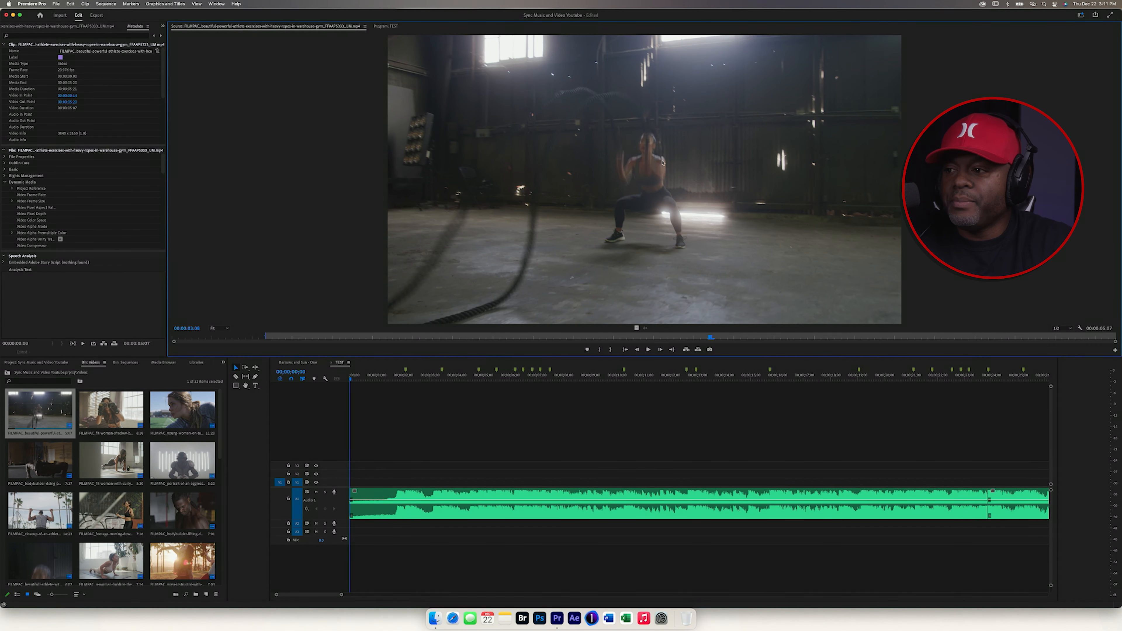
# Step: Clear the clip's In and Out points and set a new In point near the start of the clip
pyautogui.rightClick(467, 337)
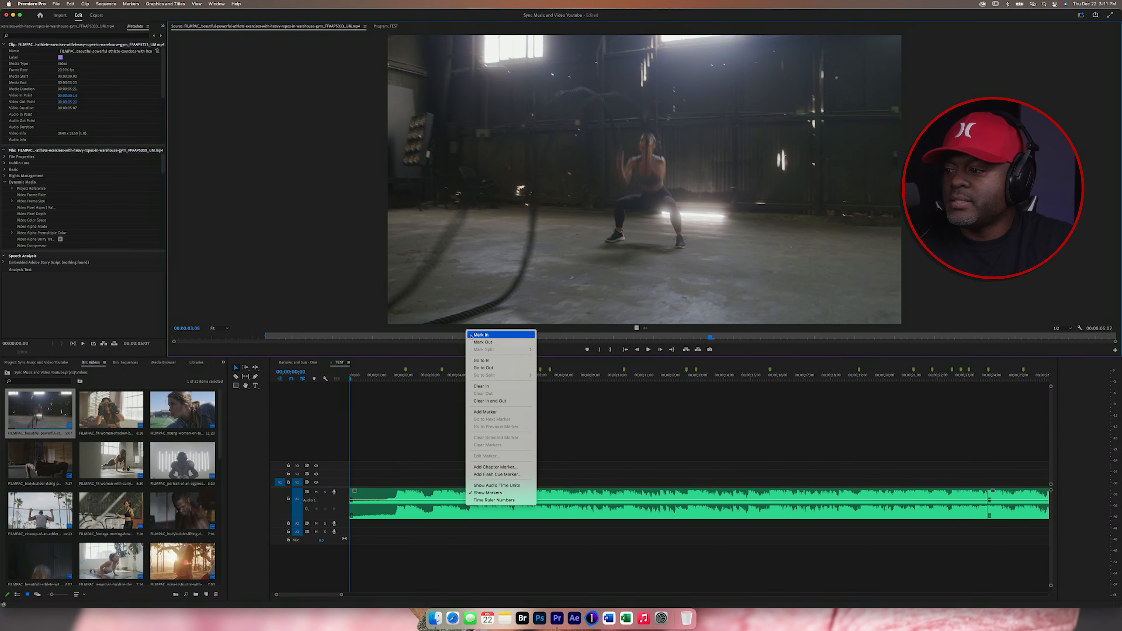
pyautogui.click(490, 400)
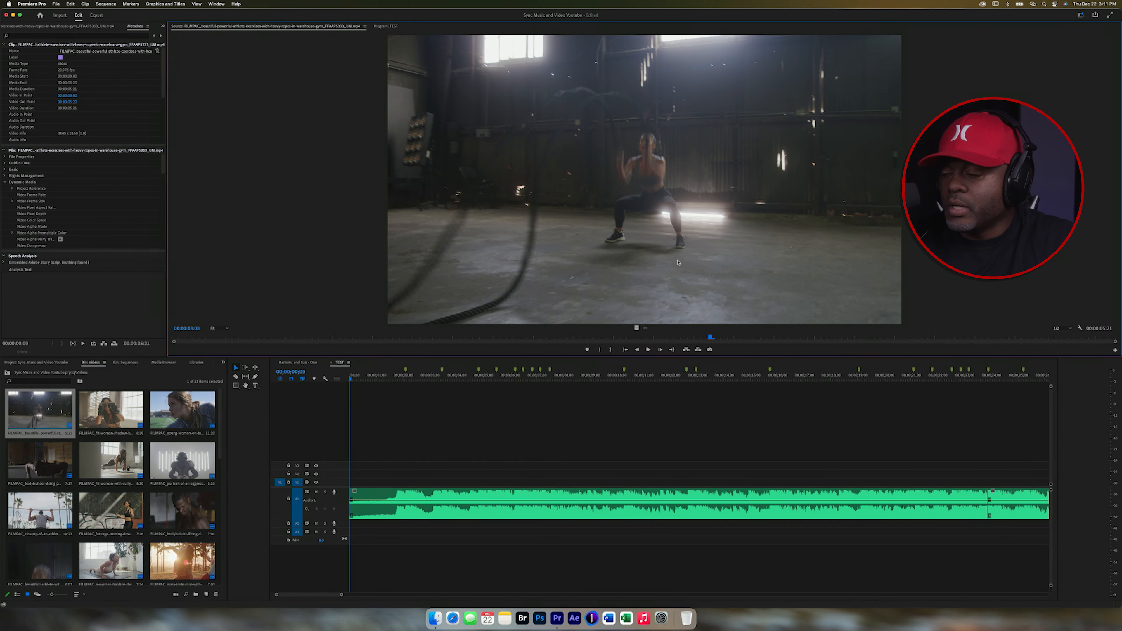
pyautogui.click(260, 341)
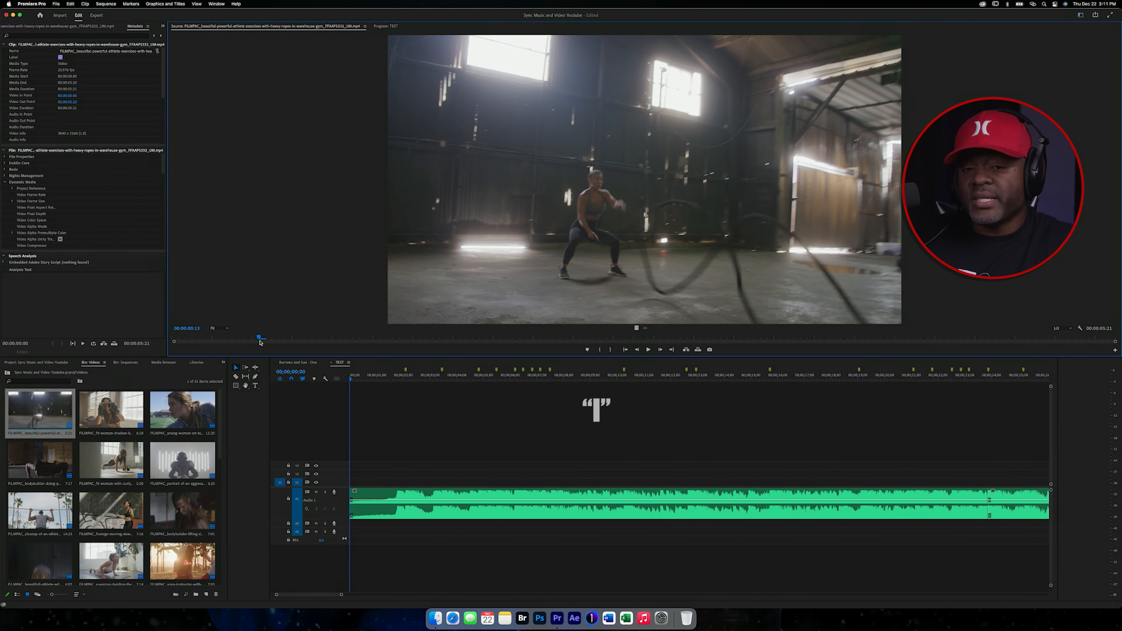
pyautogui.press('i')
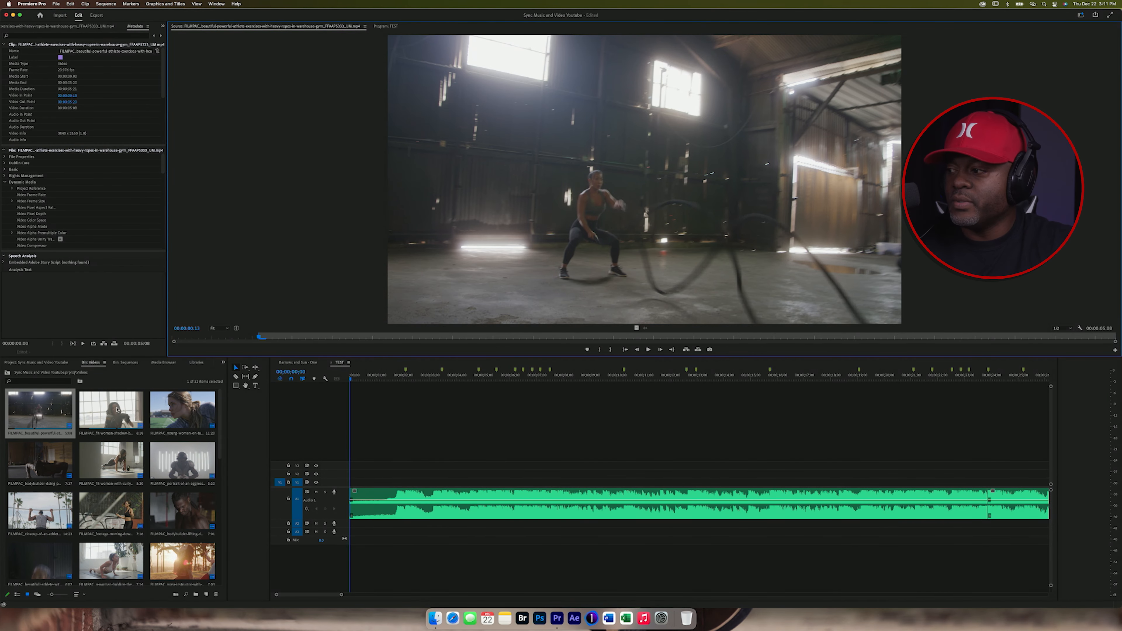
# Step: Preview other video clips from the bin in the Source Monitor
pyautogui.click(128, 409)
pyautogui.doubleClick(111, 409)
pyautogui.scroll(-4, 110, 486)
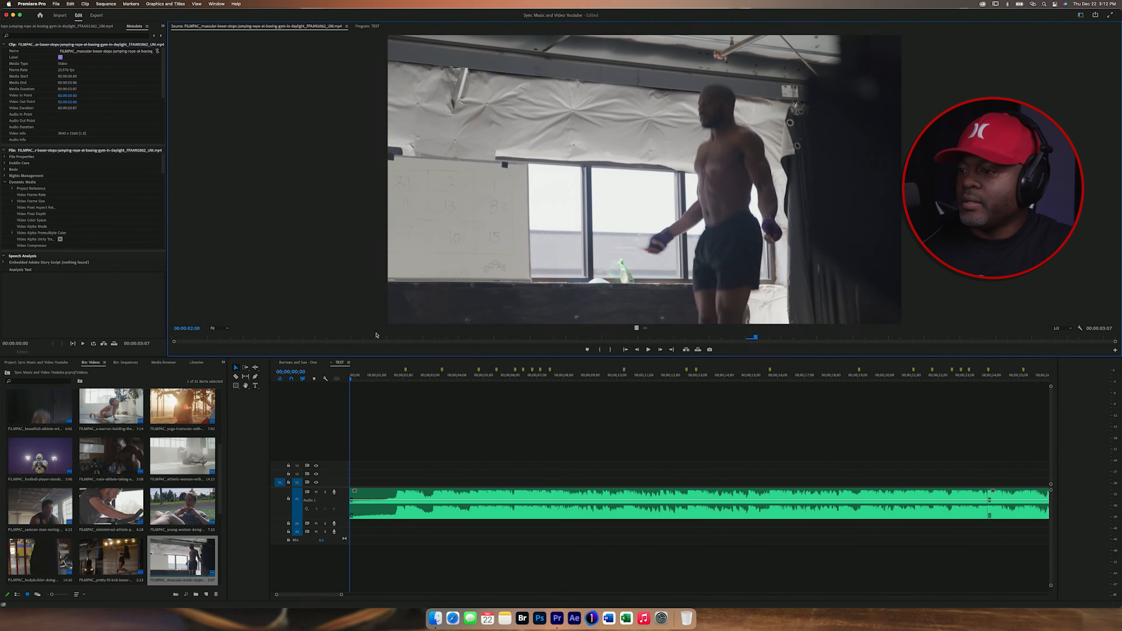
pyautogui.click(39, 466)
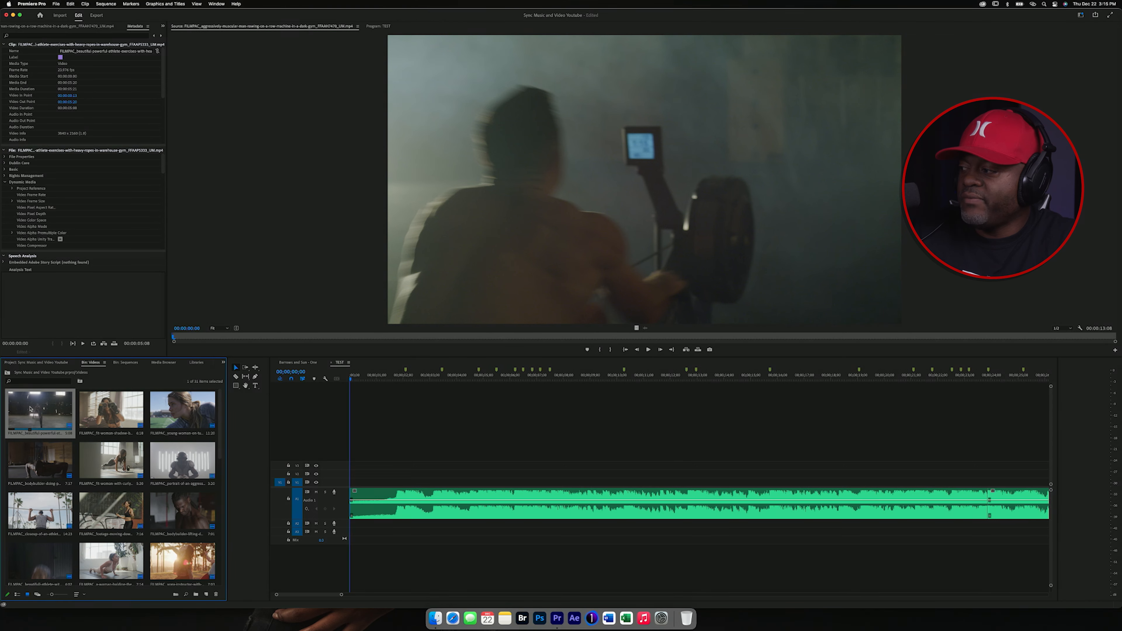
# Step: Select all clips in the bin and open Automate to Sequence
pyautogui.press('super+a')
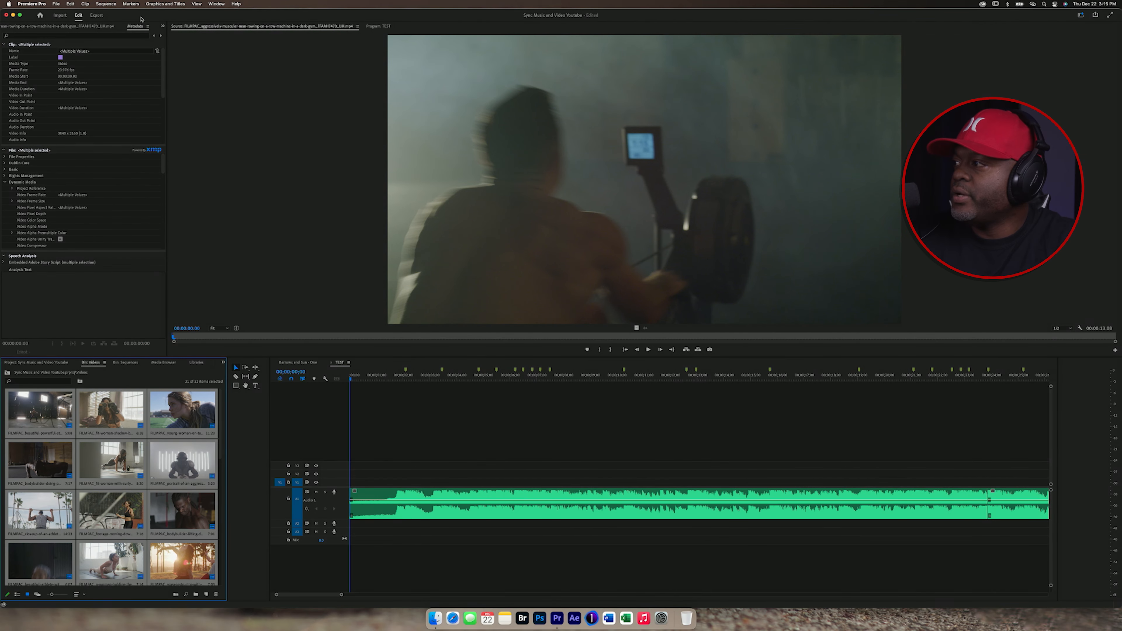
pyautogui.click(86, 4)
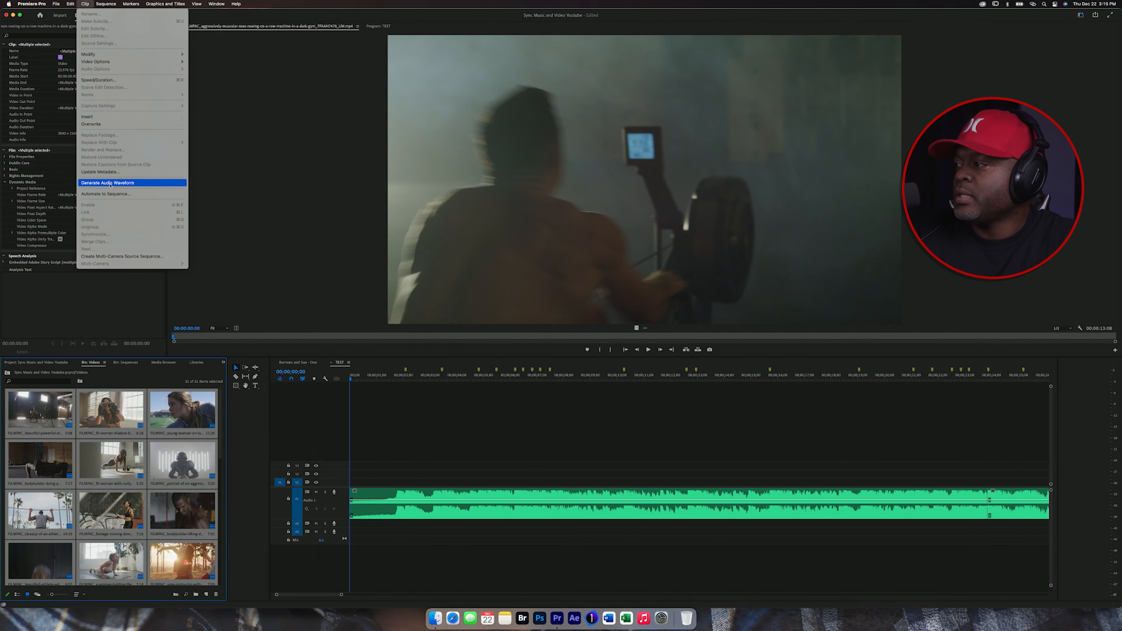
pyautogui.click(111, 195)
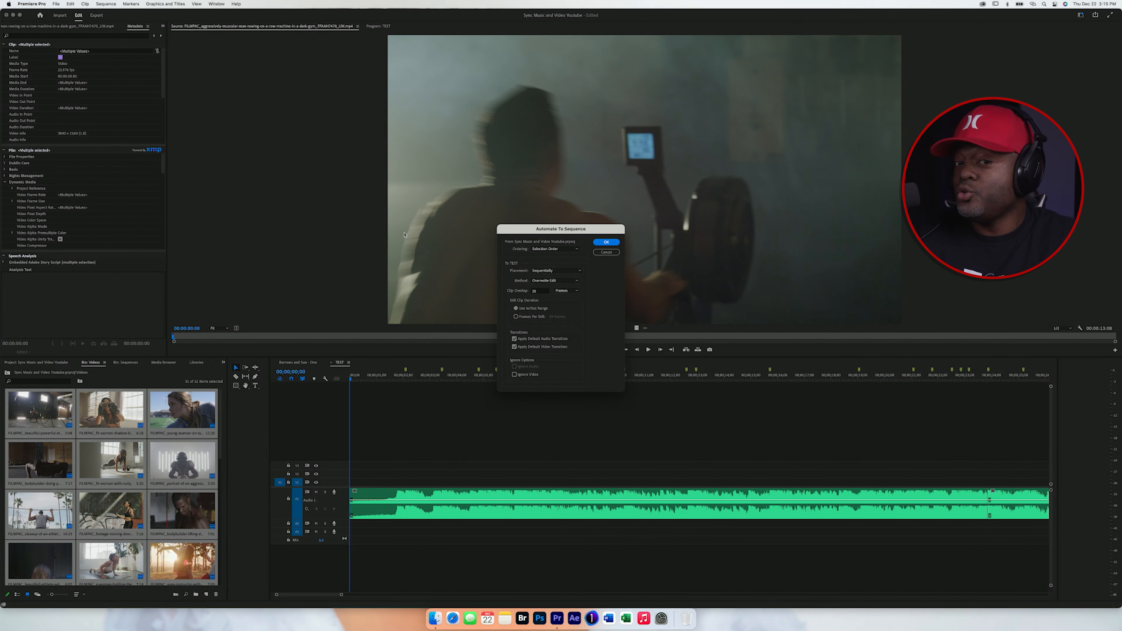
# Step: Run Automate to Sequence with Sort Order ordering, placement at unnumbered markers, and Overwrite Edit method
pyautogui.click(570, 250)
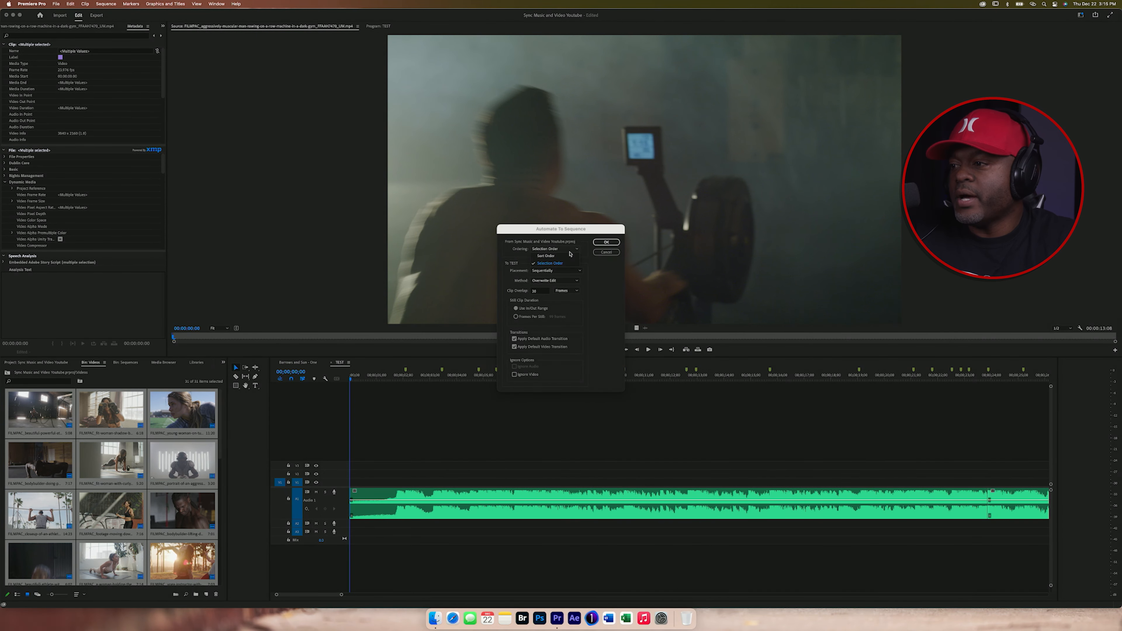
pyautogui.click(546, 257)
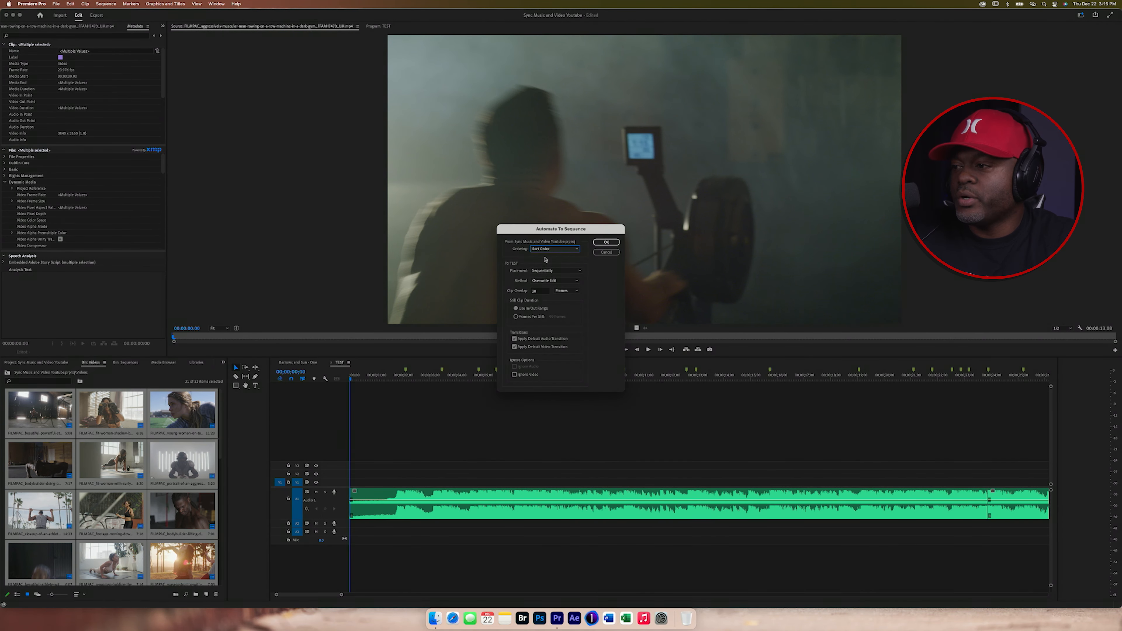
pyautogui.click(579, 273)
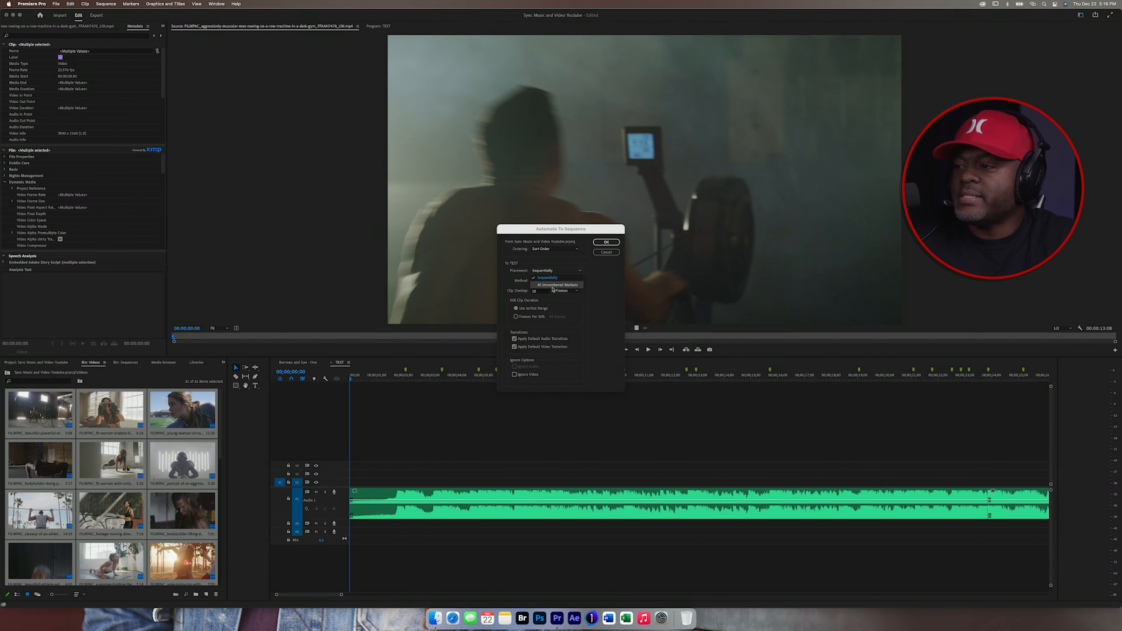
pyautogui.click(573, 286)
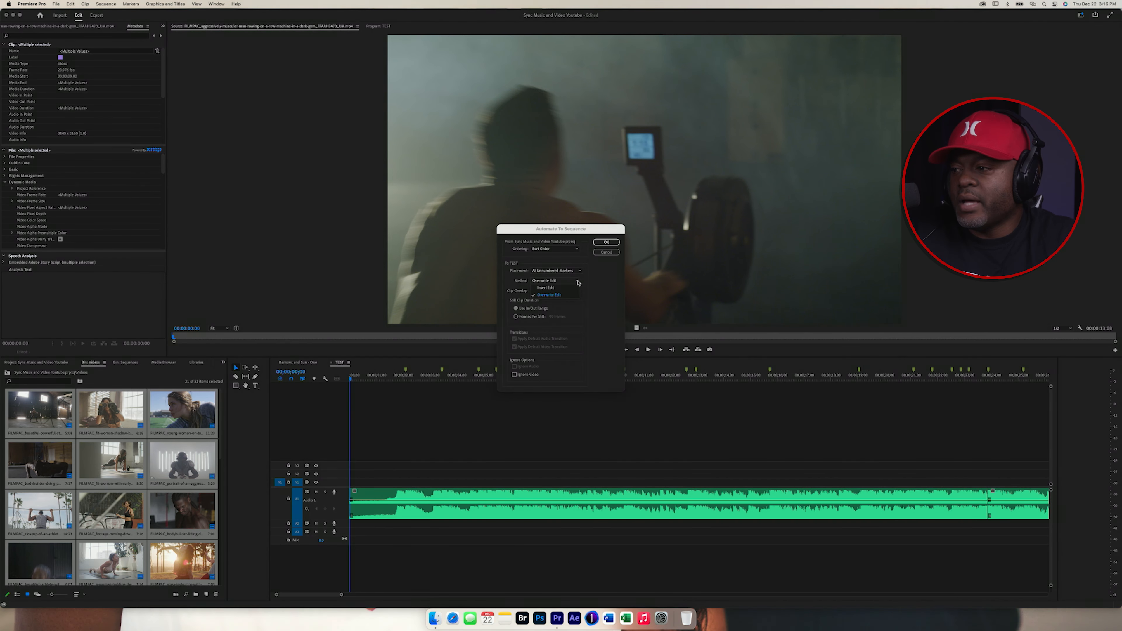
pyautogui.click(554, 281)
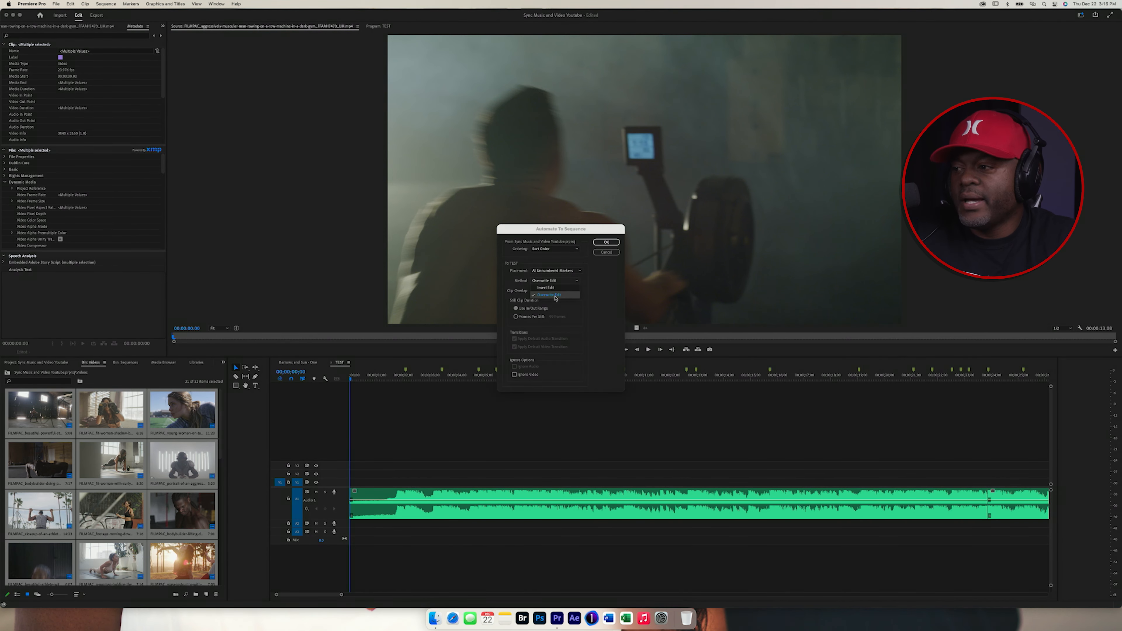
pyautogui.click(552, 295)
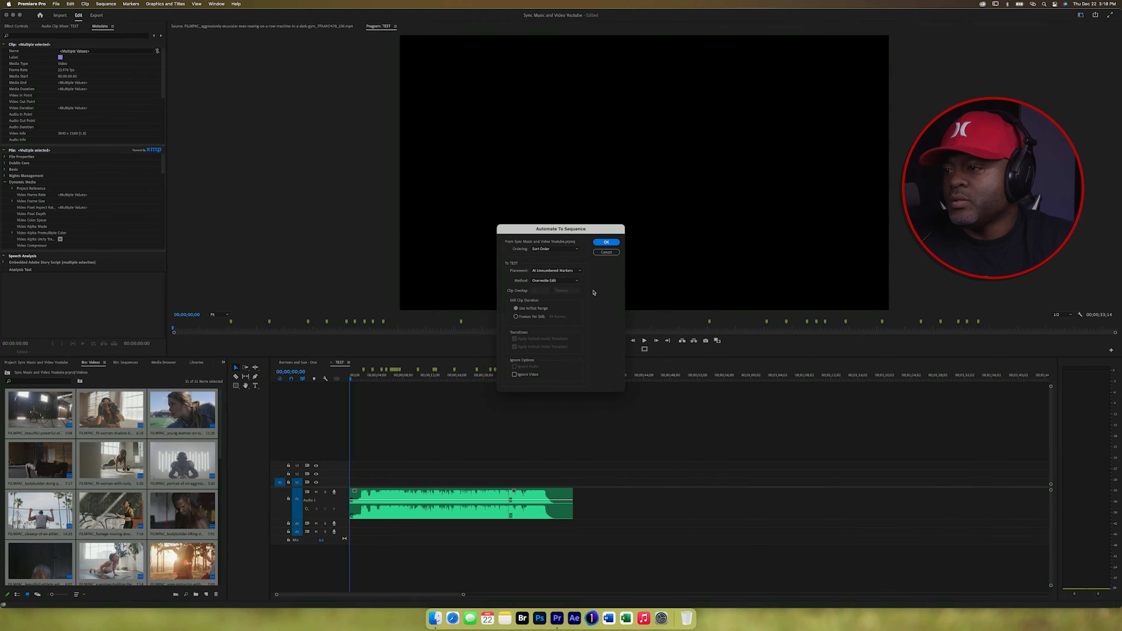
pyautogui.click(603, 243)
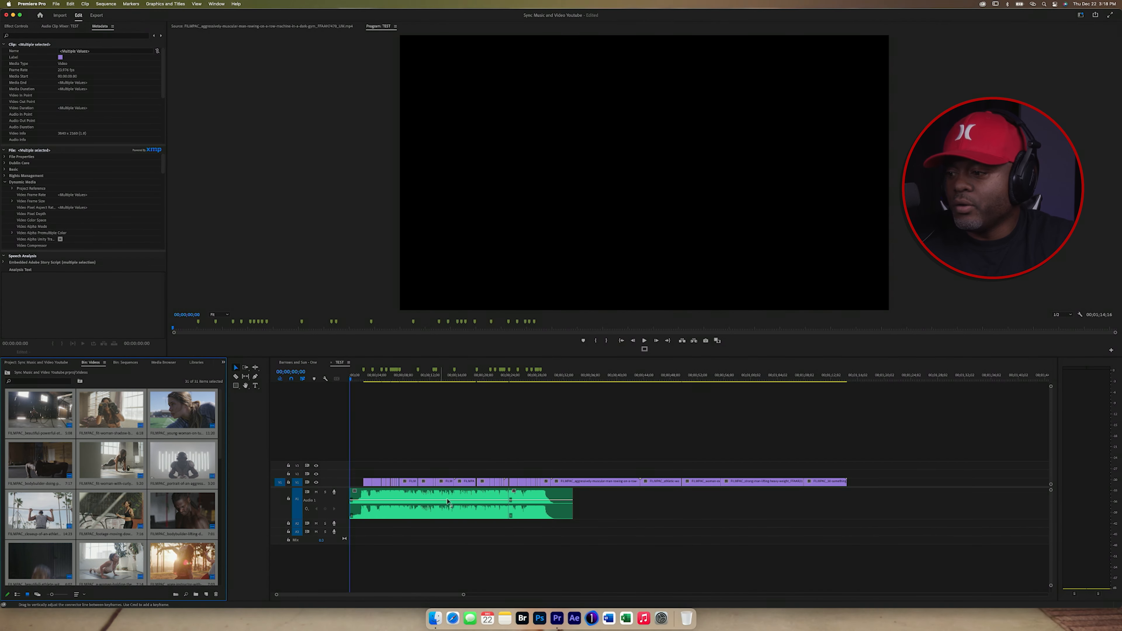
# Step: Play back the assembled sequence from the start and zoom into the timeline to check the clip cuts
pyautogui.click(362, 377)
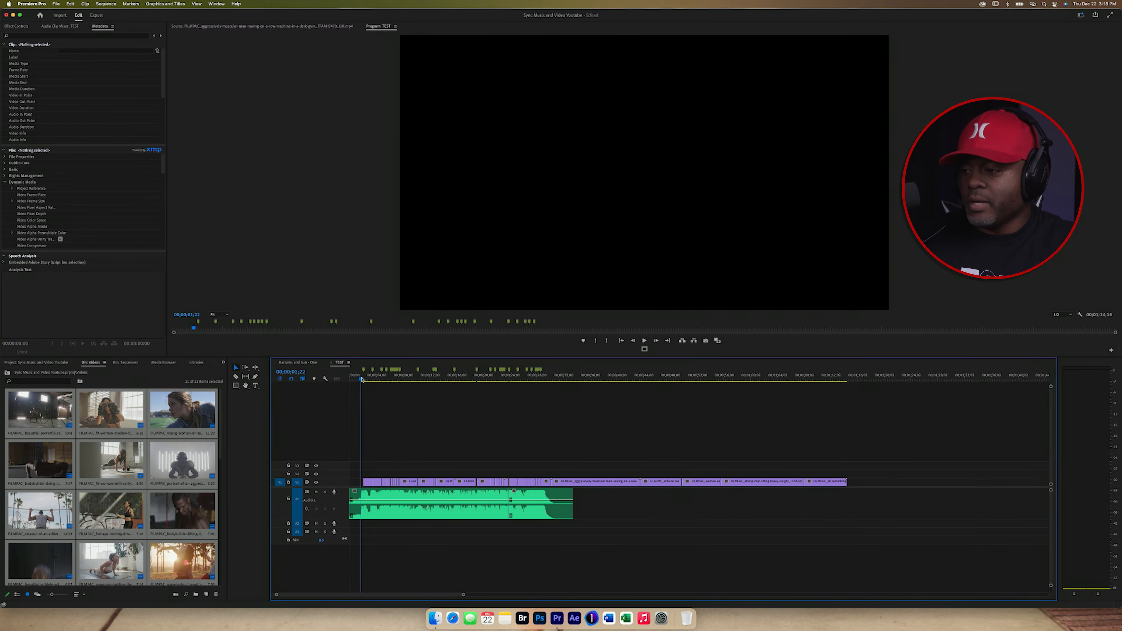
pyautogui.press('space')
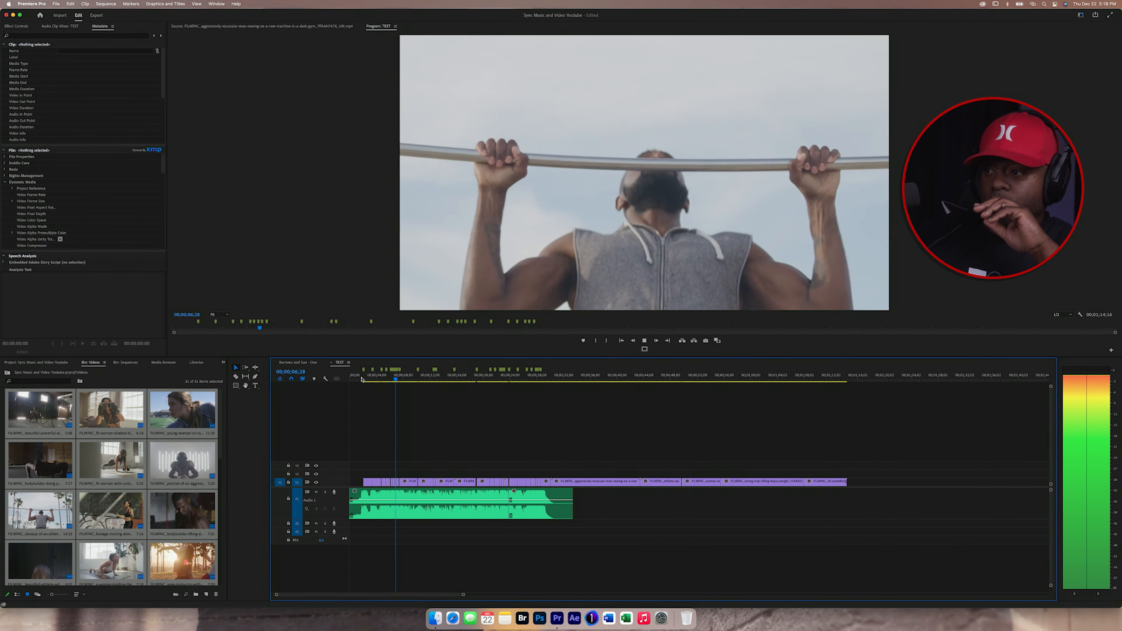
pyautogui.press('space')
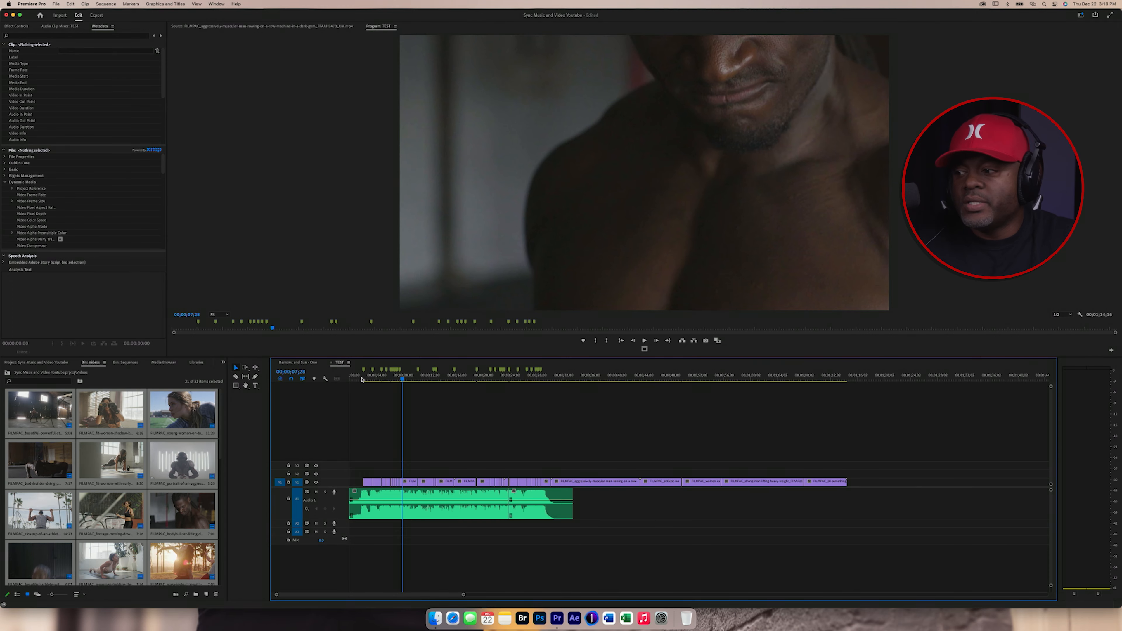
pyautogui.press('=')
pyautogui.press('=')
pyautogui.press('=')
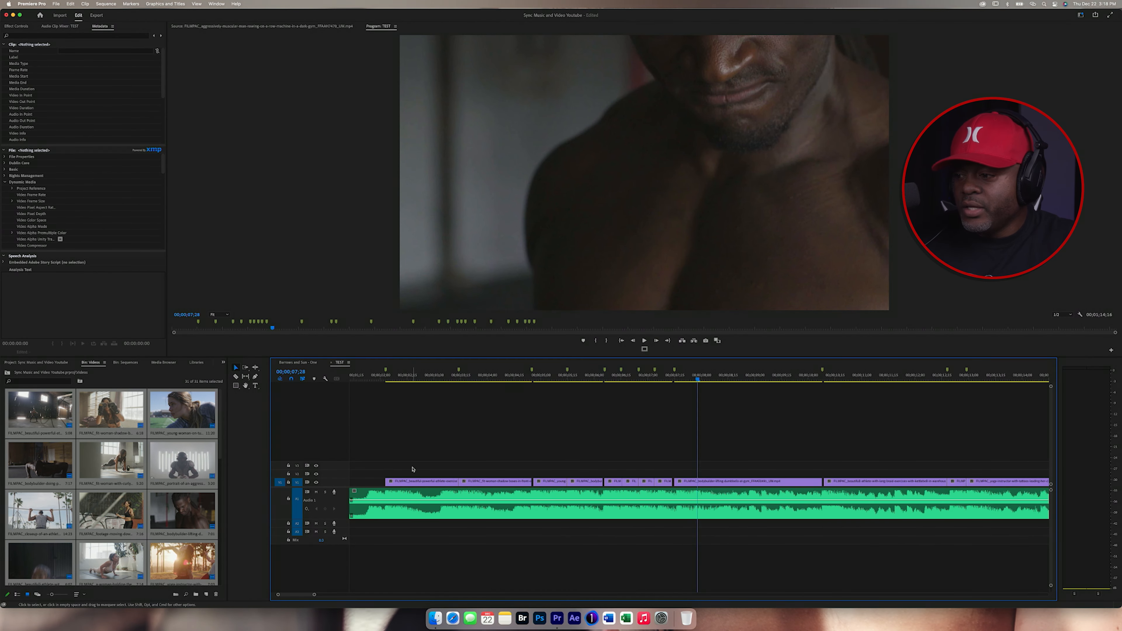
pyautogui.press('=')
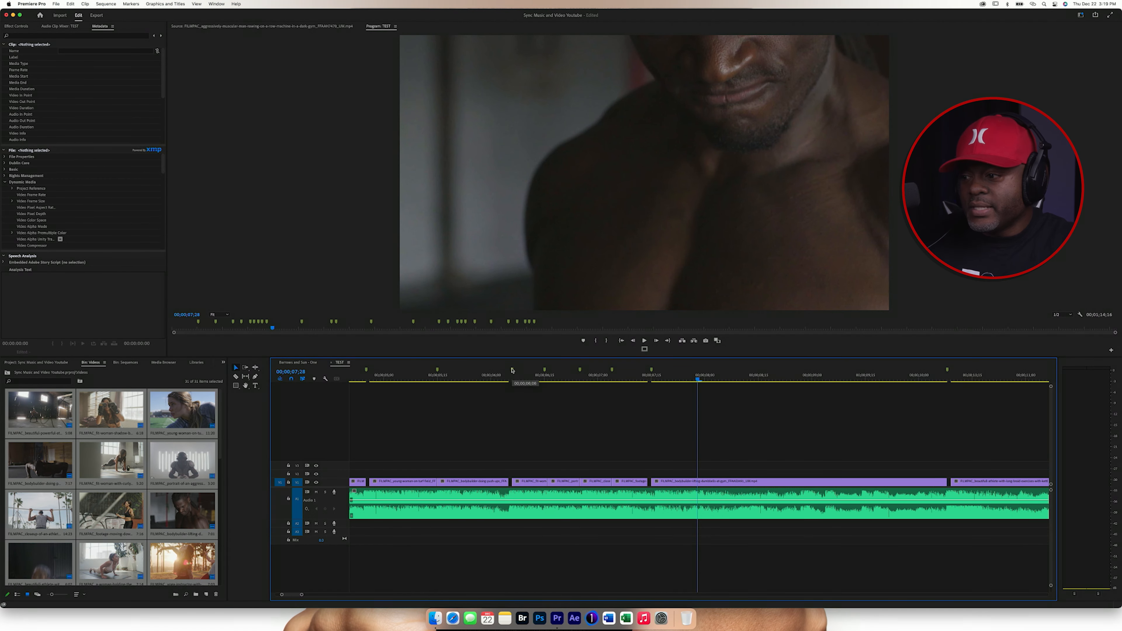
# Step: Scrub to the section around the gap between clips, zoom further and replay it
pyautogui.moveTo(499, 373); pyautogui.dragTo(506, 375)
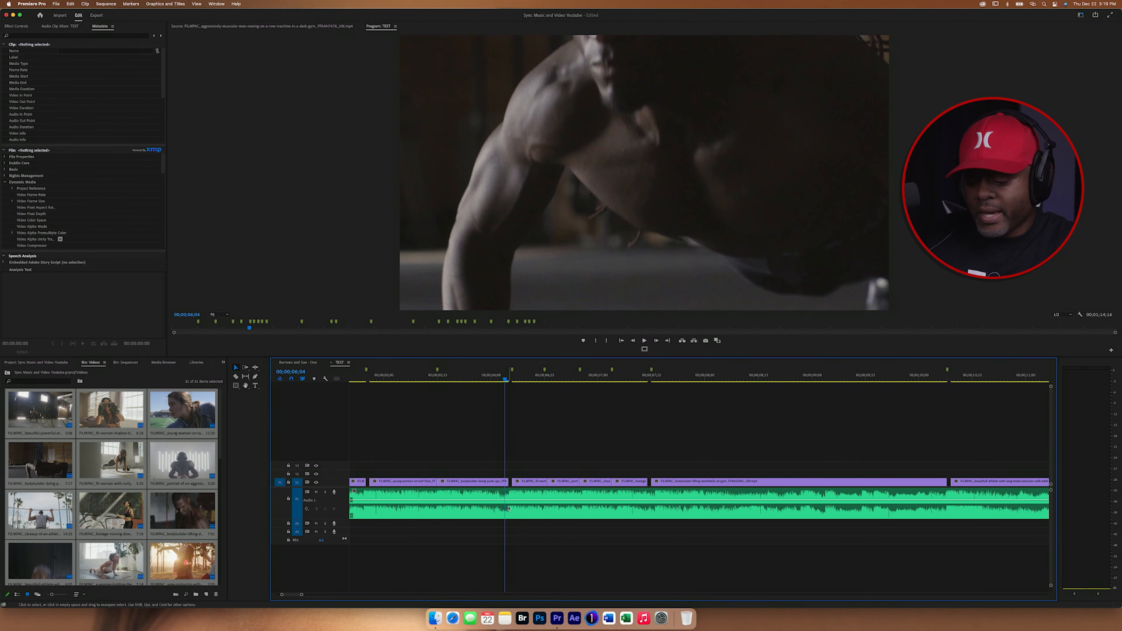
pyautogui.press('=')
pyautogui.press('=')
pyautogui.press('=')
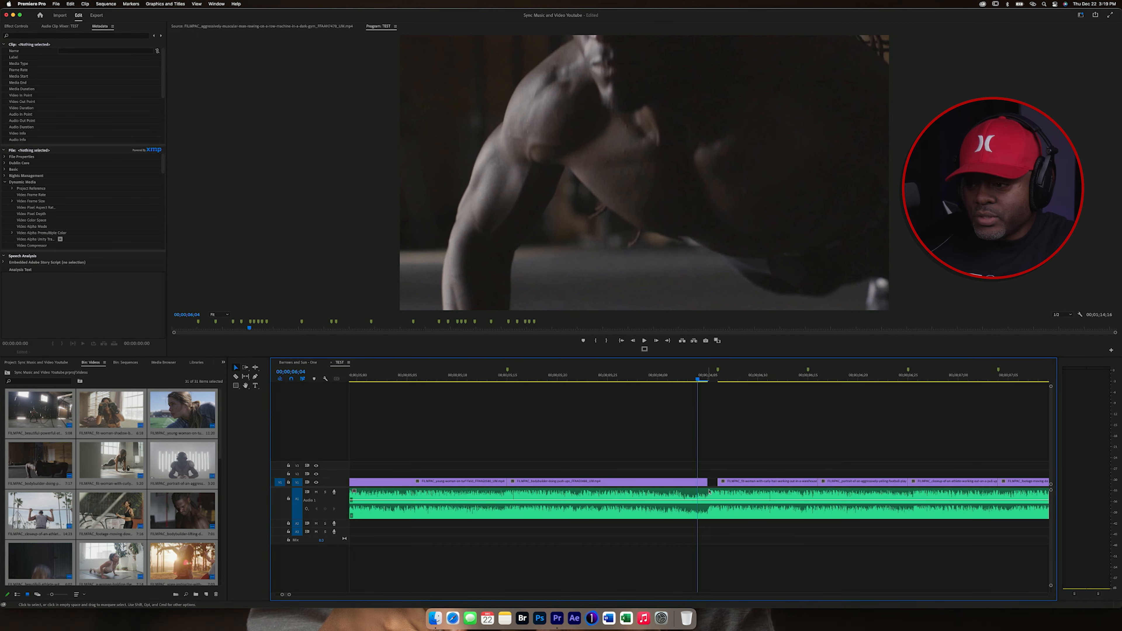
pyautogui.press('space')
pyautogui.press('space')
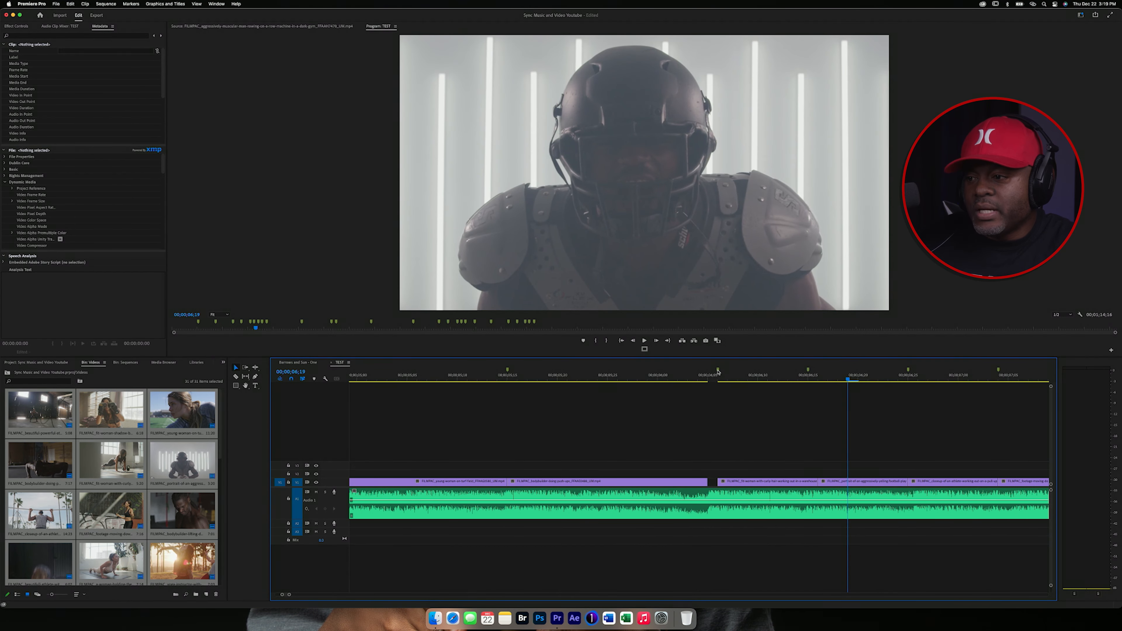
# Step: Move the marker and the following clip's start back to close the gap between the two clips
pyautogui.moveTo(718, 371); pyautogui.dragTo(713, 372)
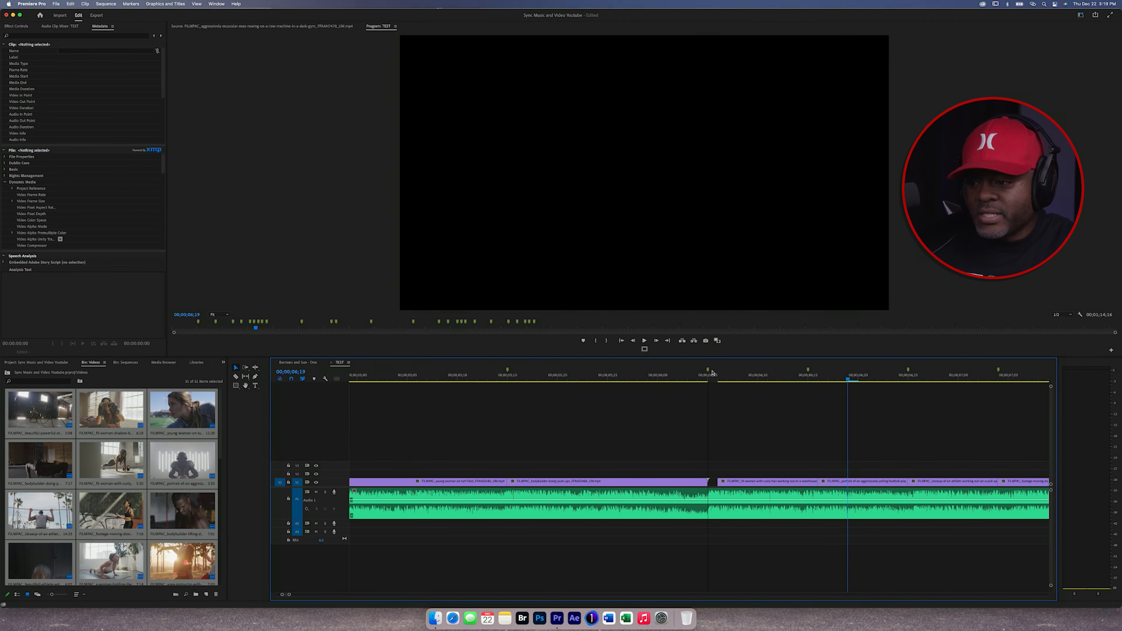
pyautogui.click(712, 373)
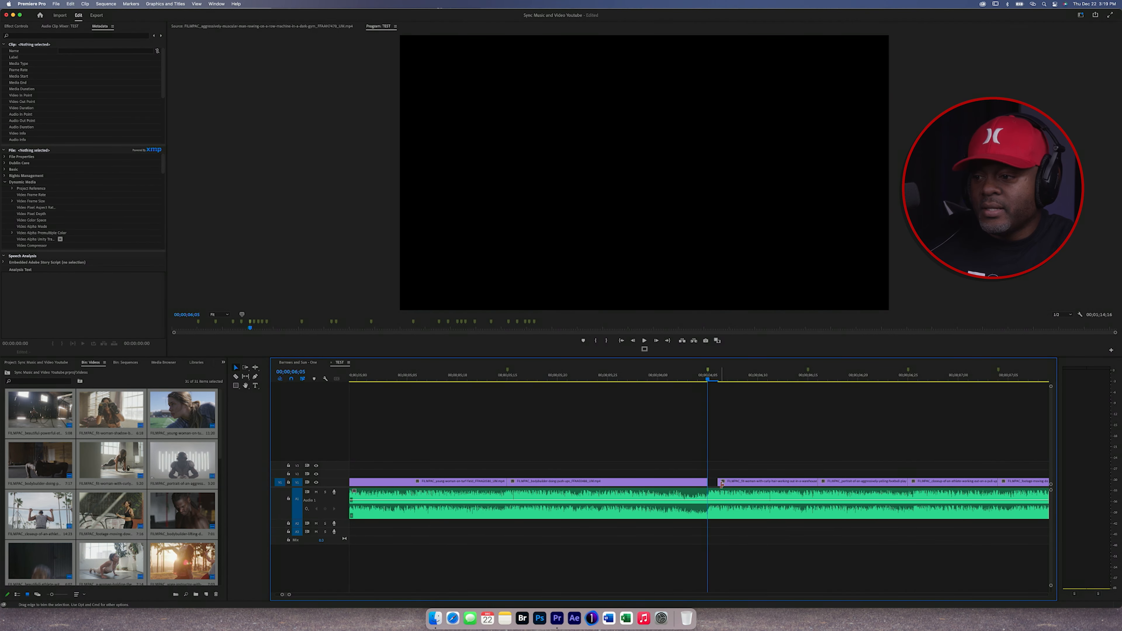
pyautogui.moveTo(720, 485); pyautogui.dragTo(708, 485)
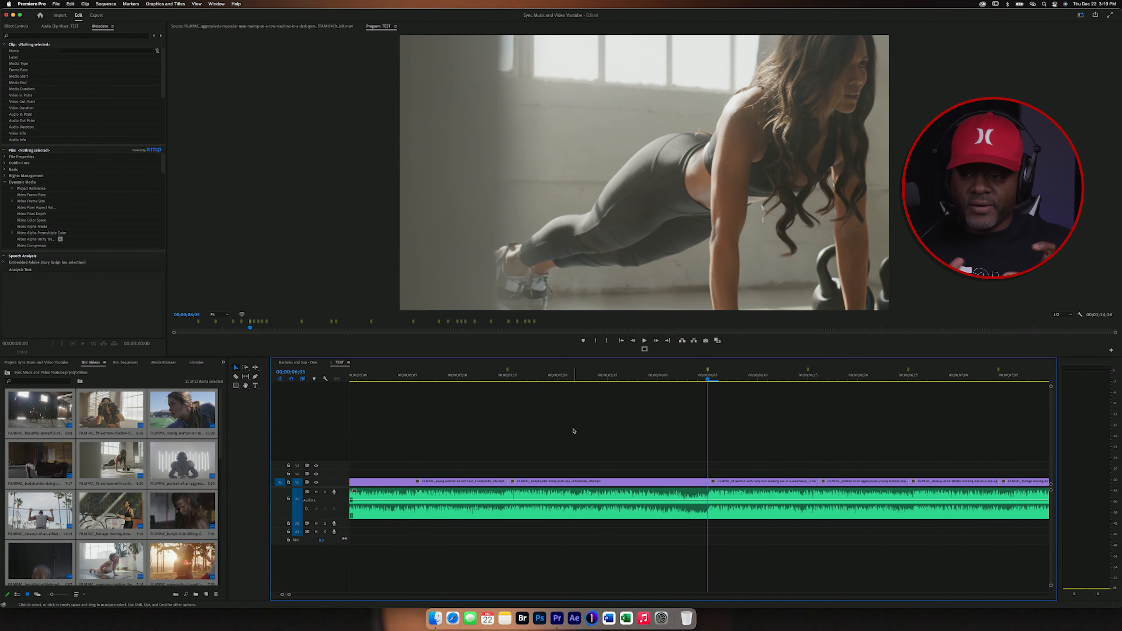
# Step: Select the clips in the later part of the timeline and delete them
pyautogui.press('-')
pyautogui.press('-')
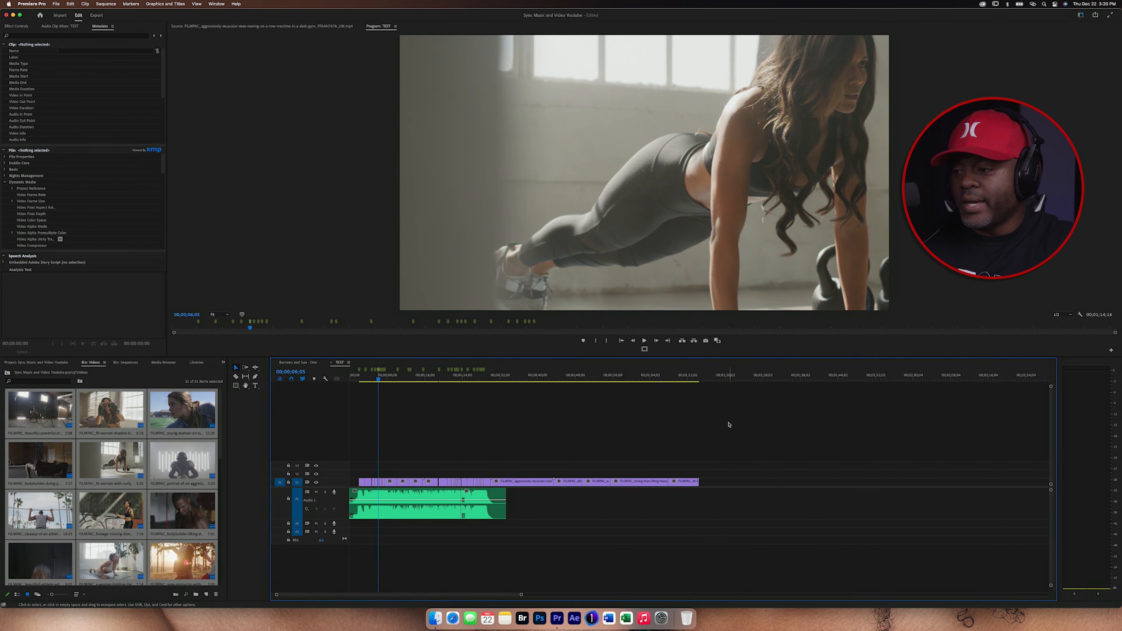
pyautogui.moveTo(729, 424); pyautogui.dragTo(506, 489)
pyautogui.press('Delete')
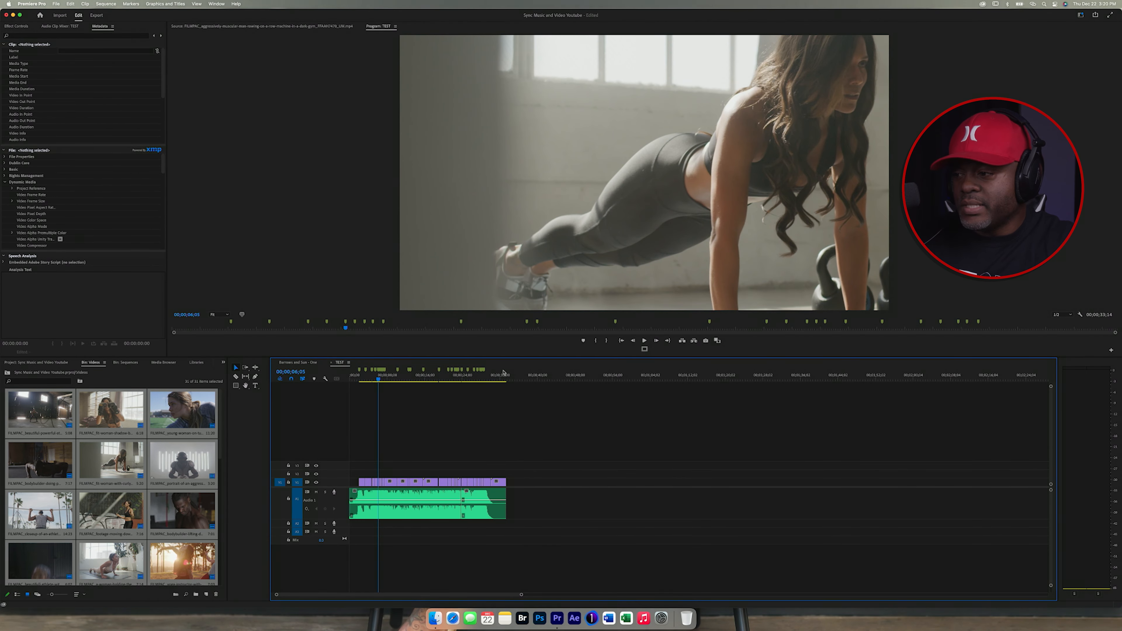
# Step: Apply a Cross Dissolve video transition to the end of the last clip in the sequence
pyautogui.click(500, 373)
pyautogui.press('=')
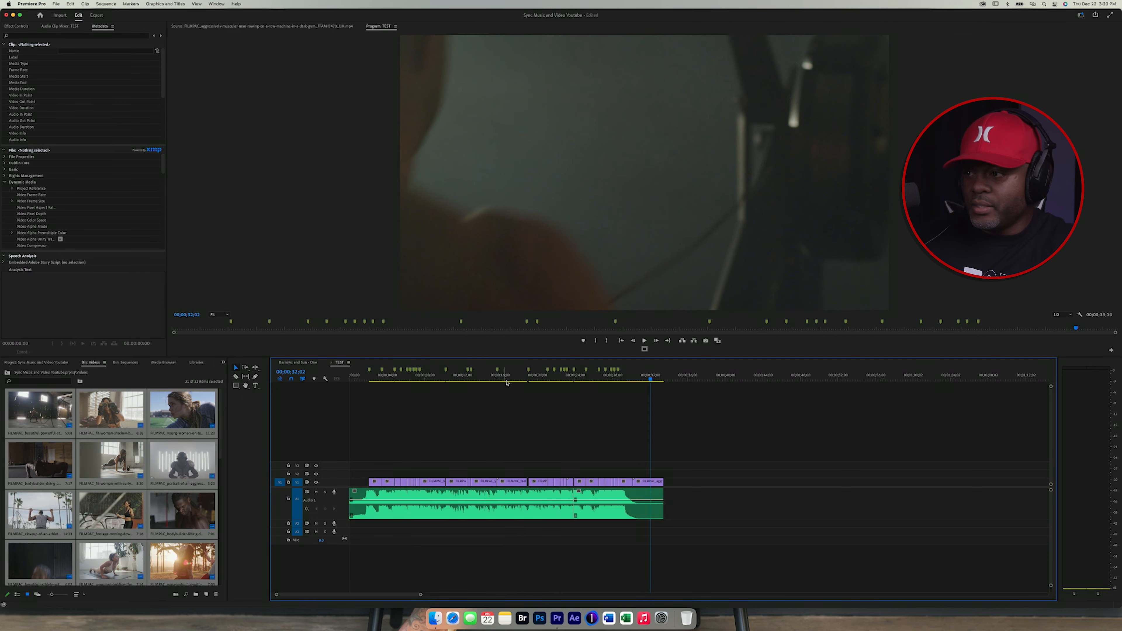
pyautogui.press('=')
pyautogui.press('=')
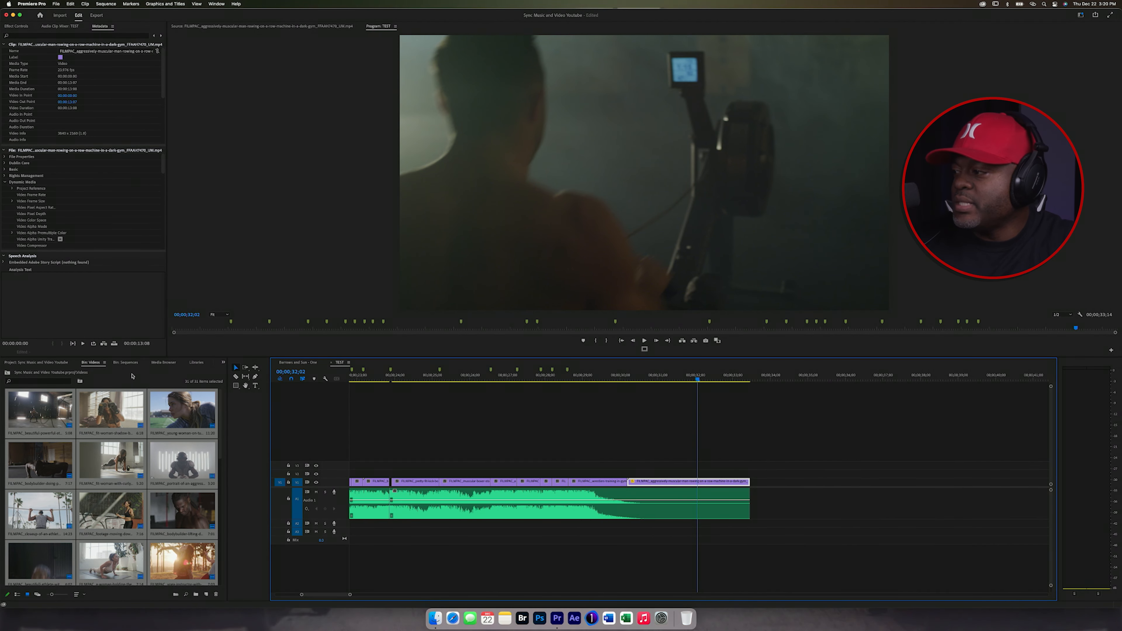
pyautogui.click(223, 362)
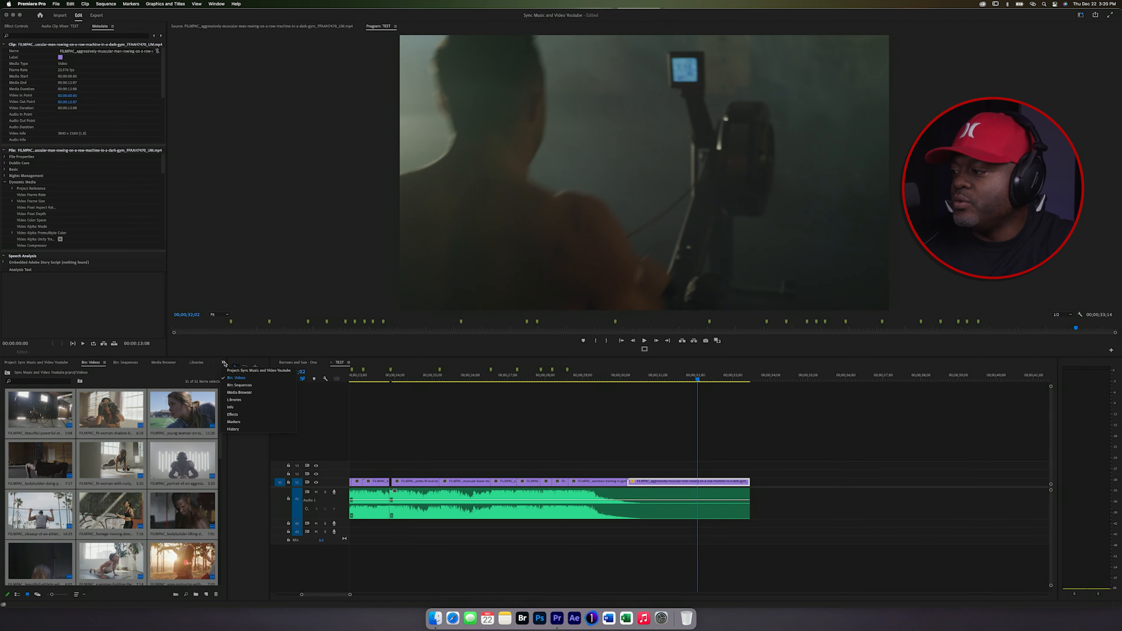
pyautogui.click(244, 415)
pyautogui.click(5, 413)
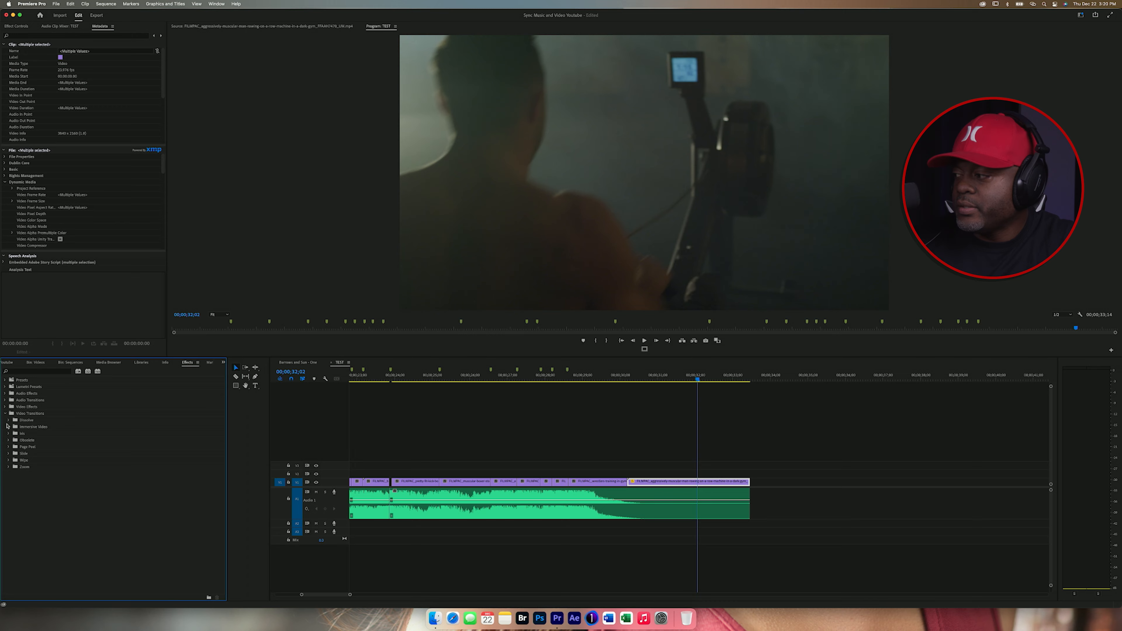
pyautogui.click(8, 420)
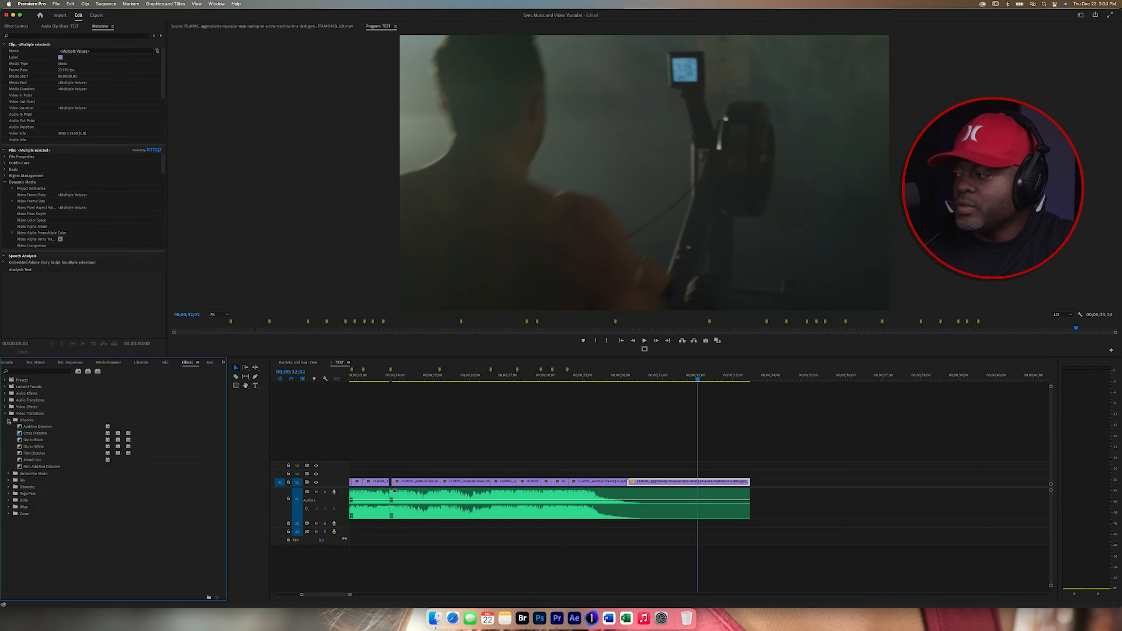
pyautogui.moveTo(30, 435); pyautogui.dragTo(625, 498)
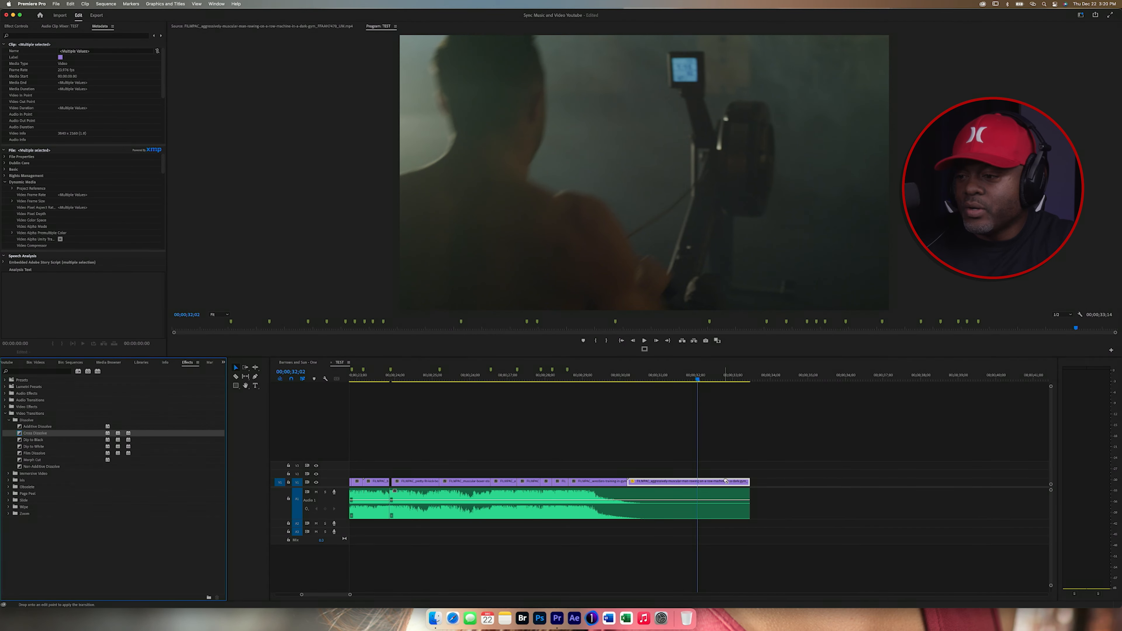
pyautogui.moveTo(725, 481); pyautogui.dragTo(728, 482)
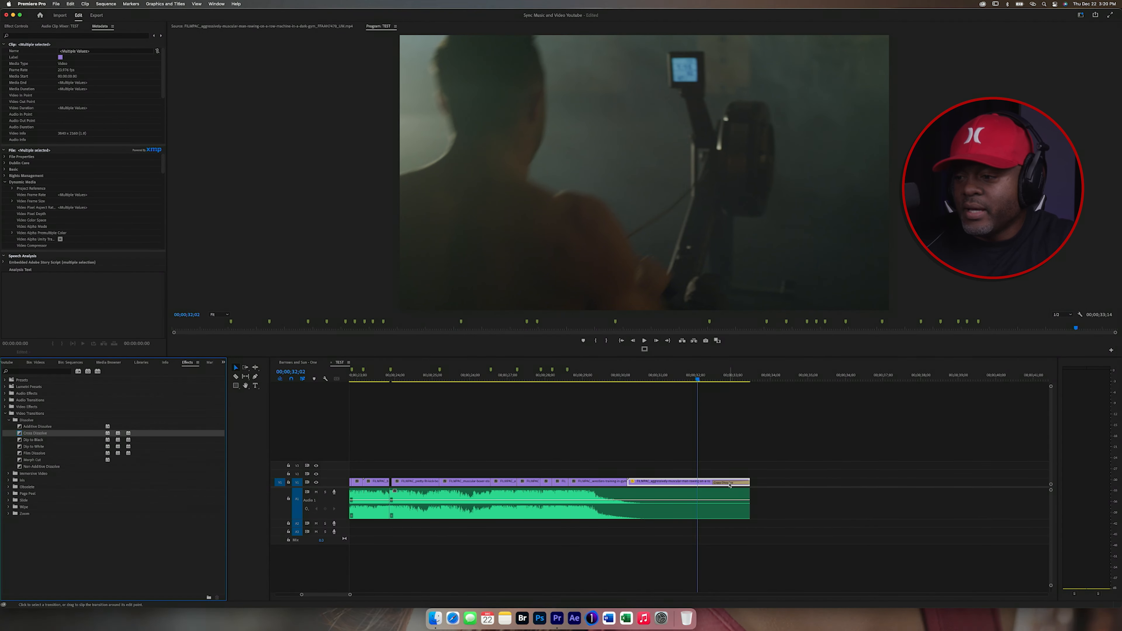
# Step: Set the Cross Dissolve transition's duration to 2
pyautogui.doubleClick(729, 483)
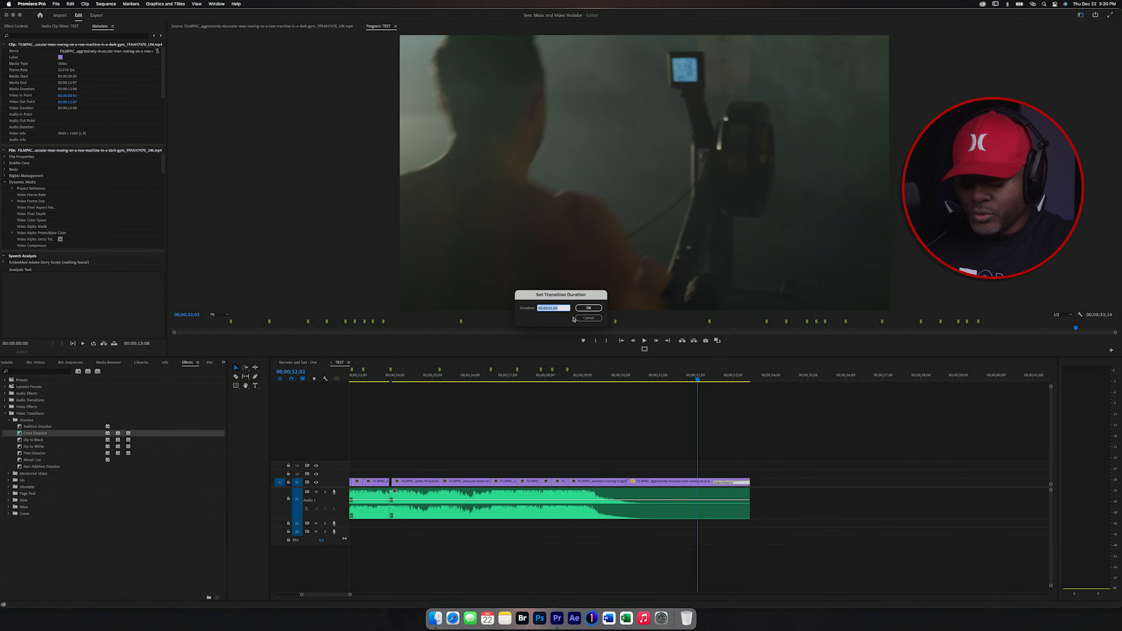
pyautogui.write('2')
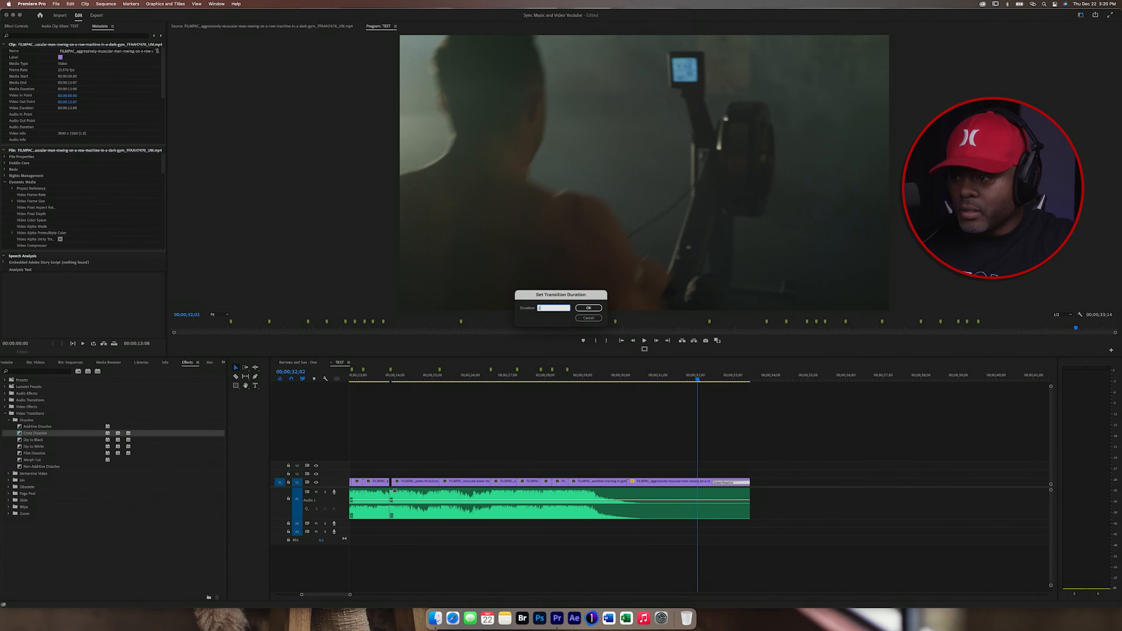
pyautogui.press('Return')
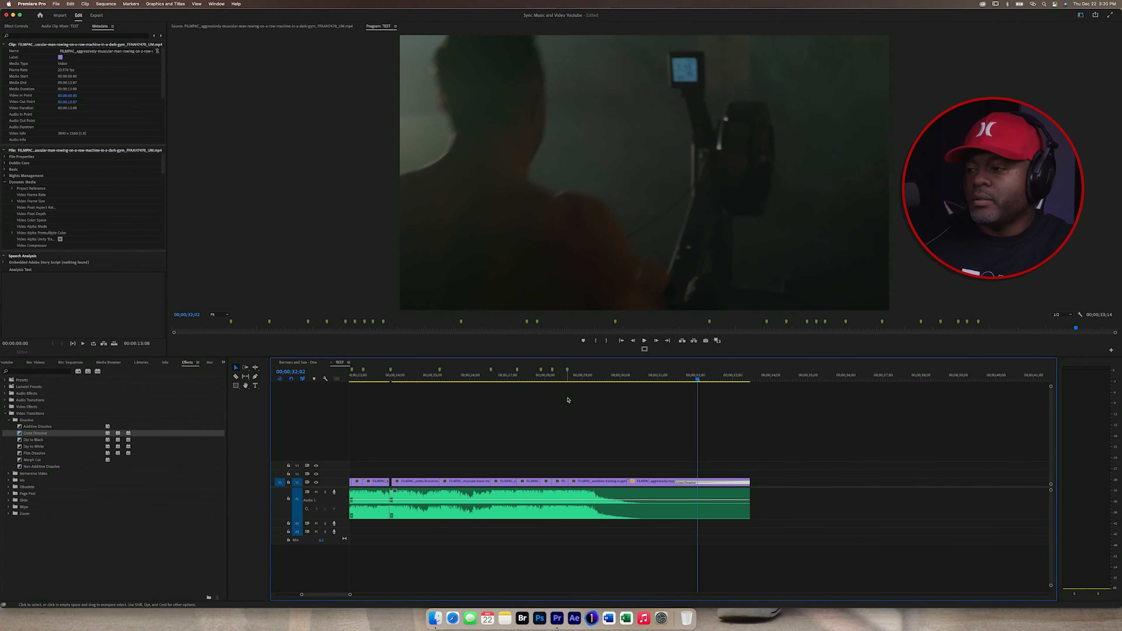
pyautogui.click(494, 422)
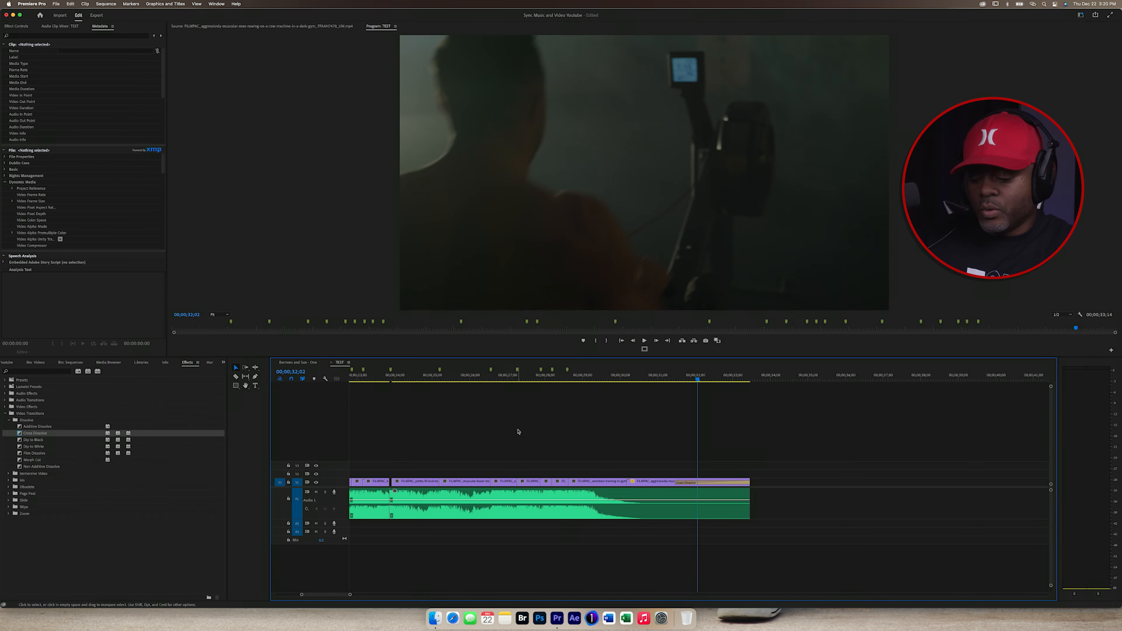
# Step: Zoom out and move the playhead back to the start of the sequence
pyautogui.press('-')
pyautogui.press('-')
pyautogui.click(382, 379)
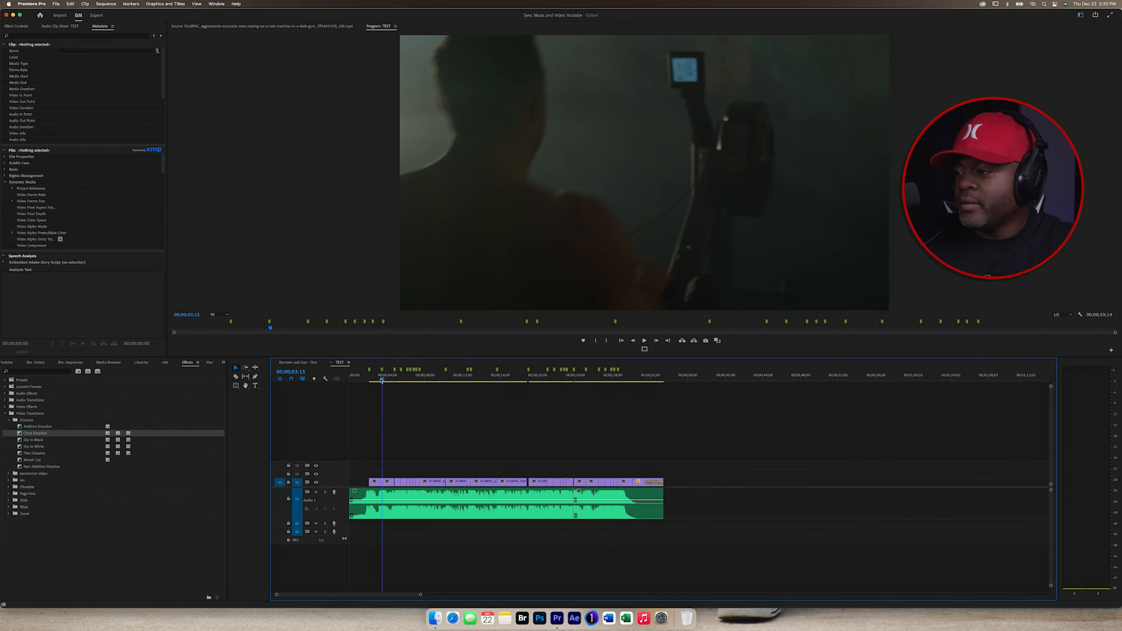
pyautogui.moveTo(382, 380); pyautogui.dragTo(306, 379)
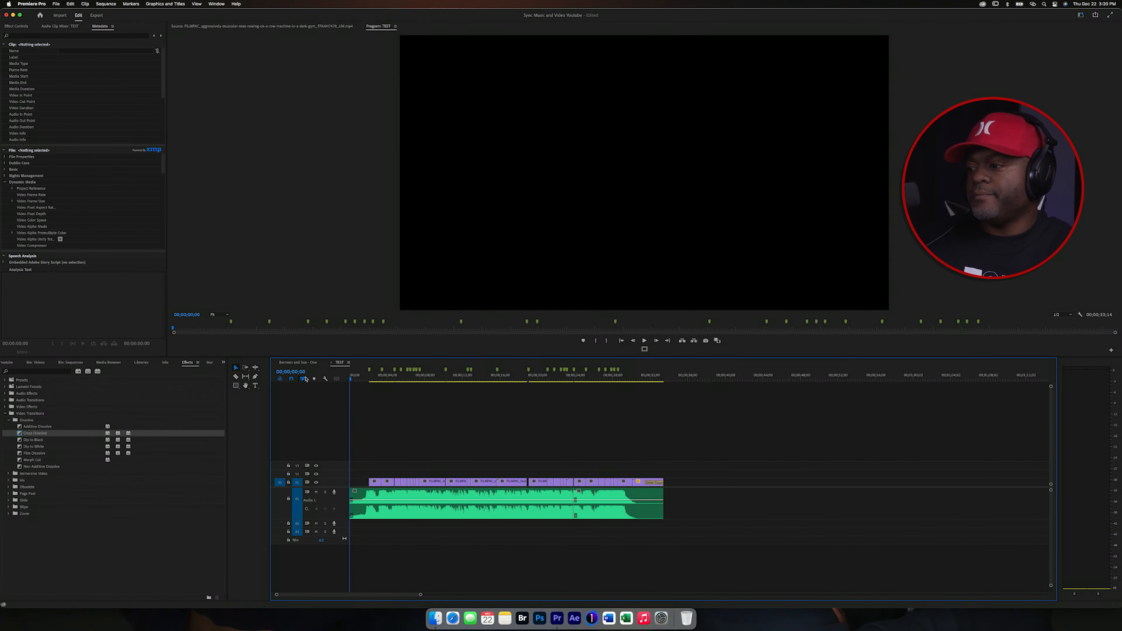